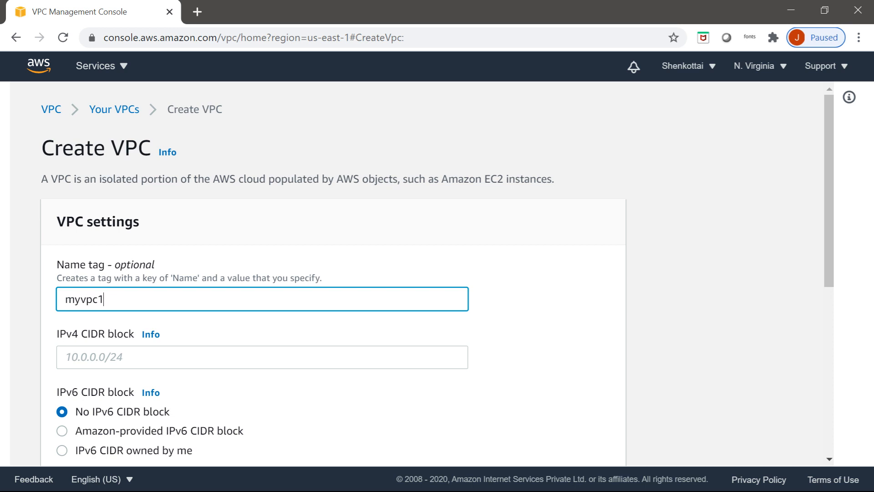
# Step: Set the IPv4 CIDR block to 10.99.0.0/16 and create the VPC myvpc1 with no IPv6 block and default tenancy
pyautogui.click(183, 357)
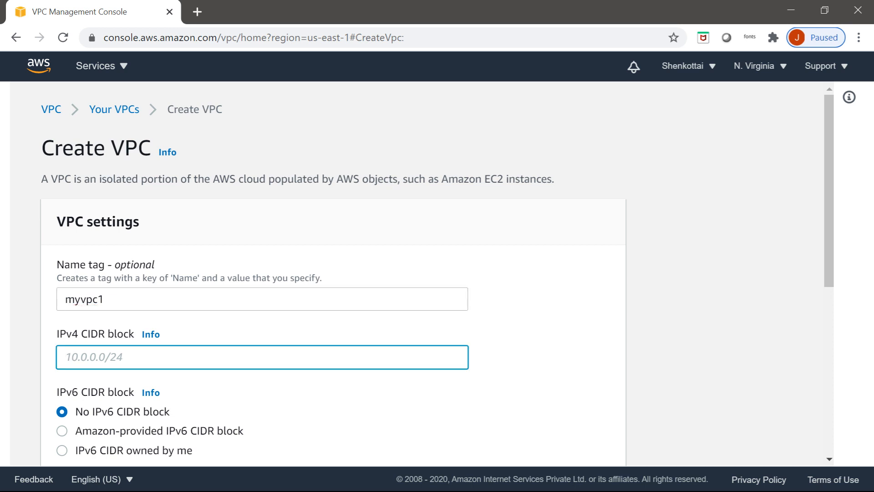
pyautogui.write('10.99.0.0/16')
pyautogui.scroll(-4, 437, 274)
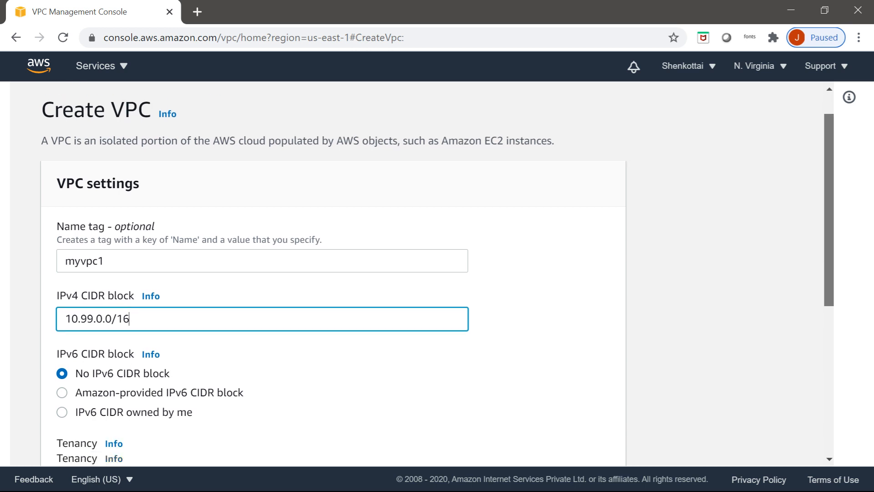
pyautogui.scroll(-3, 438, 274)
pyautogui.scroll(1, 437, 273)
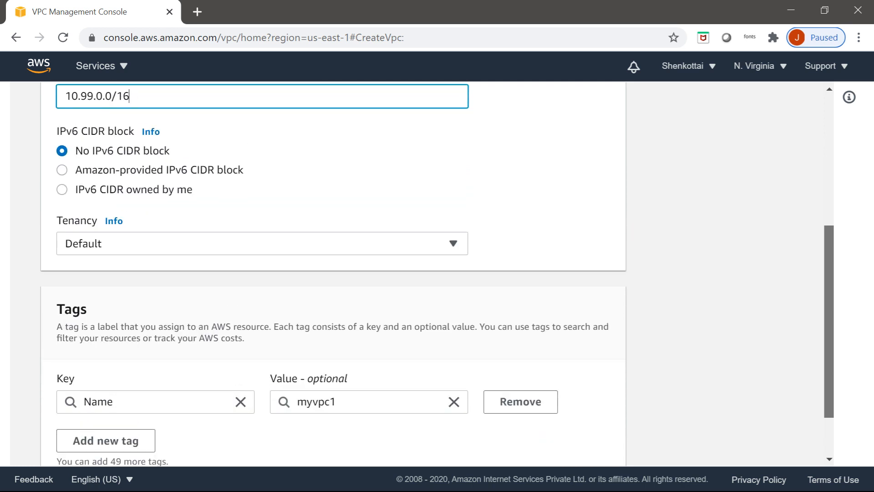
pyautogui.scroll(2, 437, 273)
pyautogui.scroll(2, 437, 274)
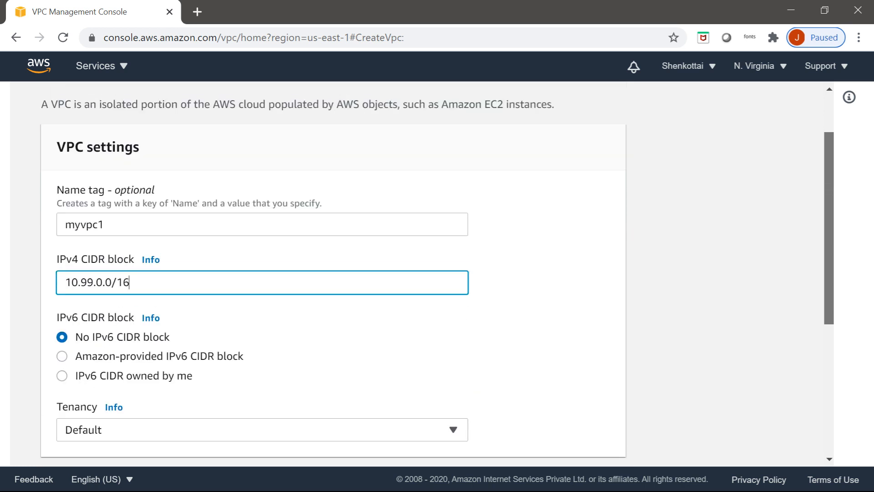
pyautogui.scroll(-5, 437, 274)
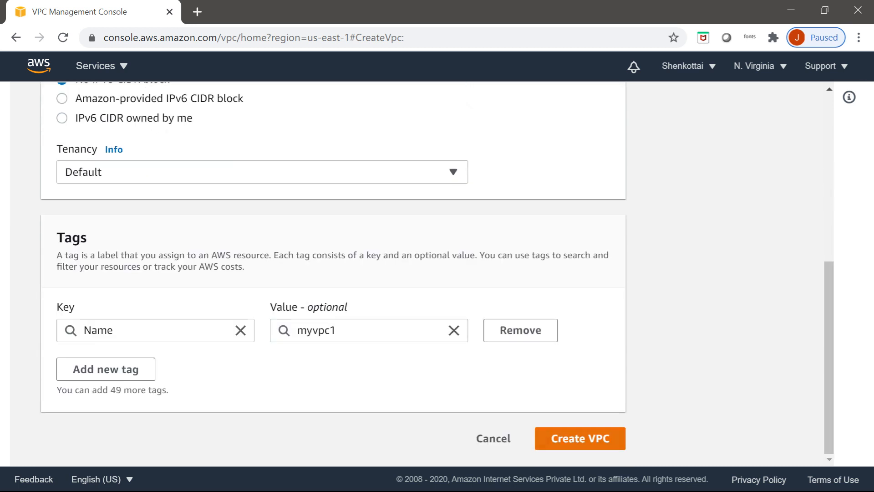
pyautogui.click(580, 439)
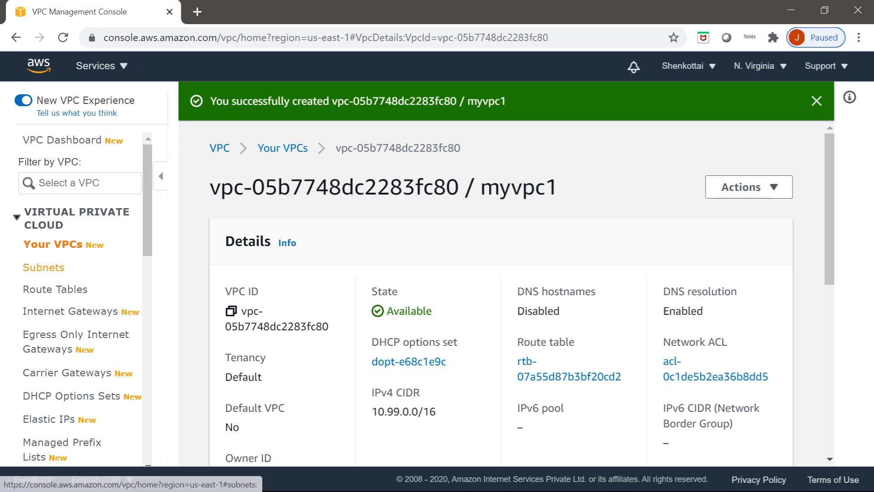
# Step: Start a new subnet with the name tag dz_public1 and assign it to the myvpc1 VPC
pyautogui.click(46, 268)
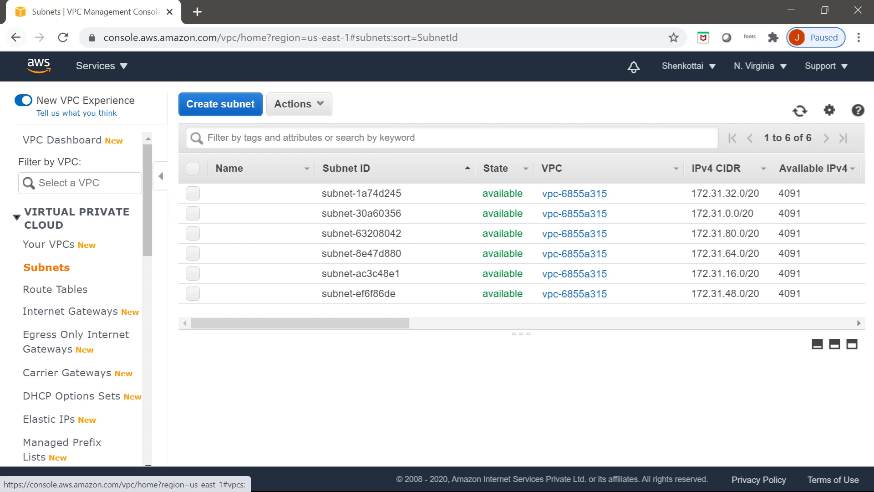
pyautogui.click(220, 104)
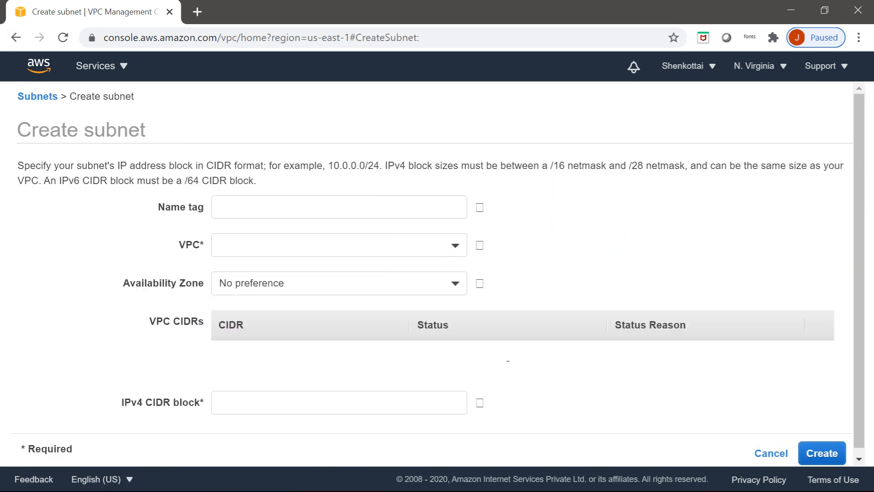
pyautogui.click(291, 207)
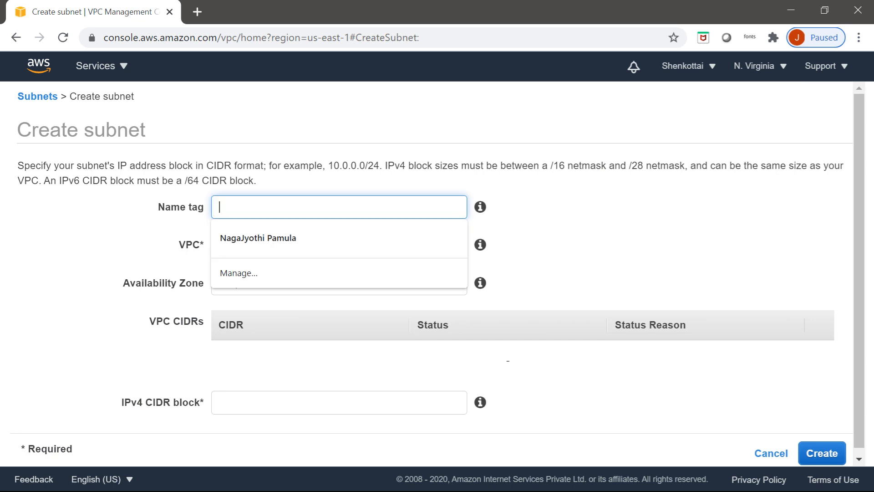
pyautogui.write('dz_')
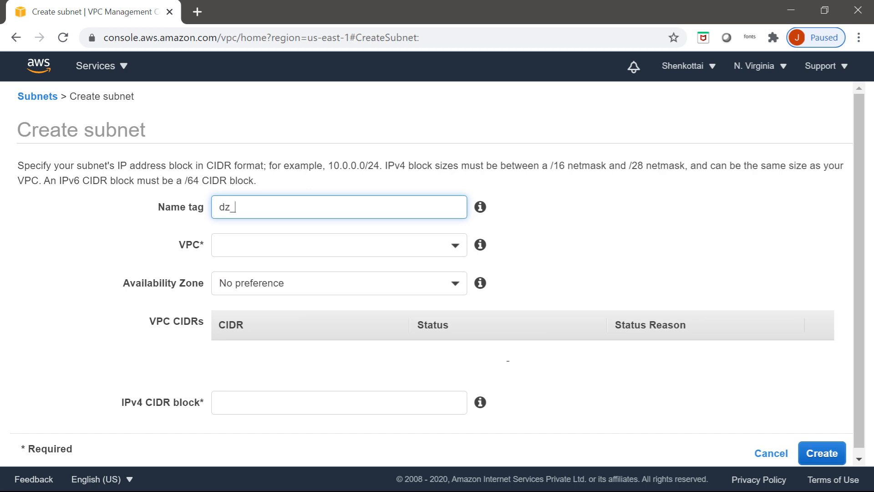
pyautogui.write('public1')
pyautogui.press('Tab')
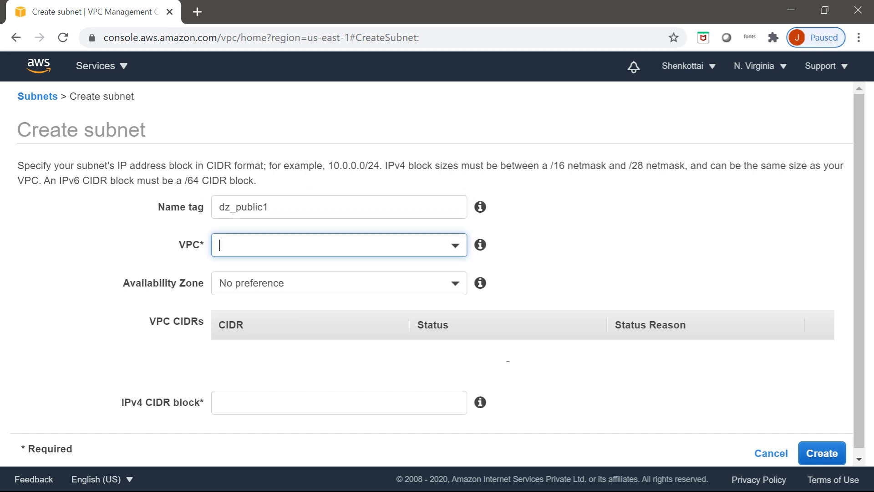
pyautogui.press('Return')
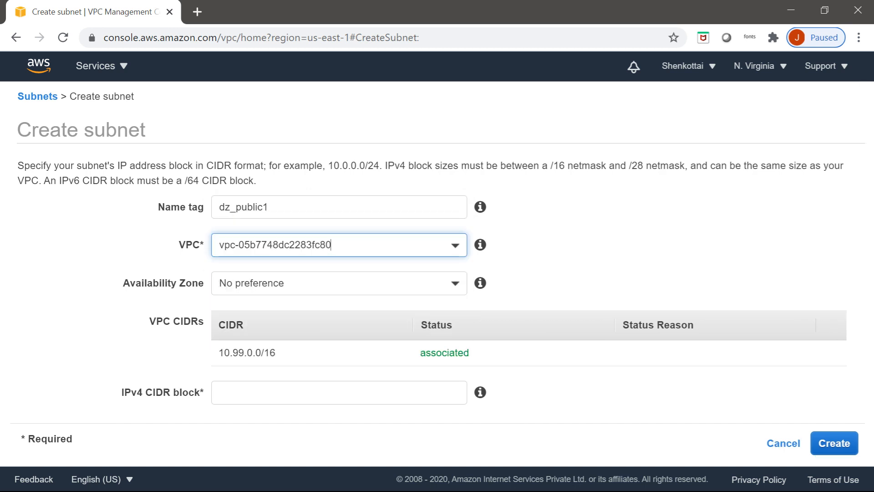
# Step: Create the dz_public1 subnet in availability zone us-east-1a with the IPv4 CIDR block 10.99.1.0/24
pyautogui.press('Tab')
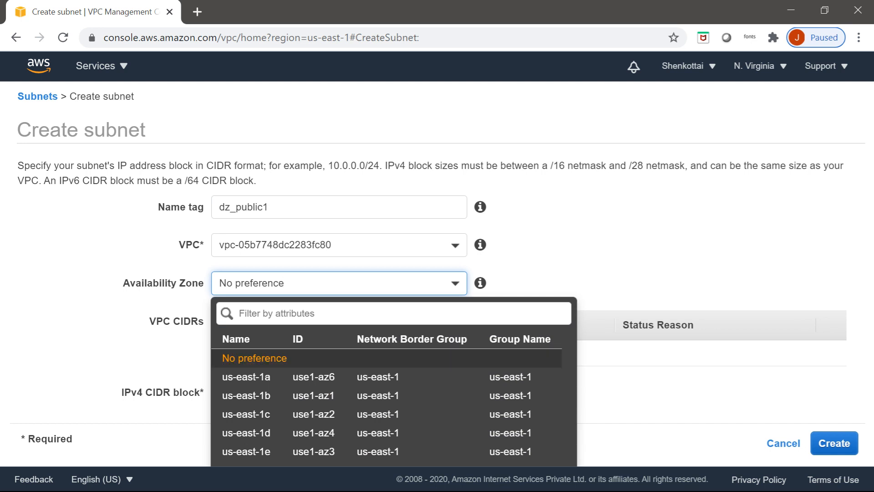
pyautogui.press('Down')
pyautogui.press('Return')
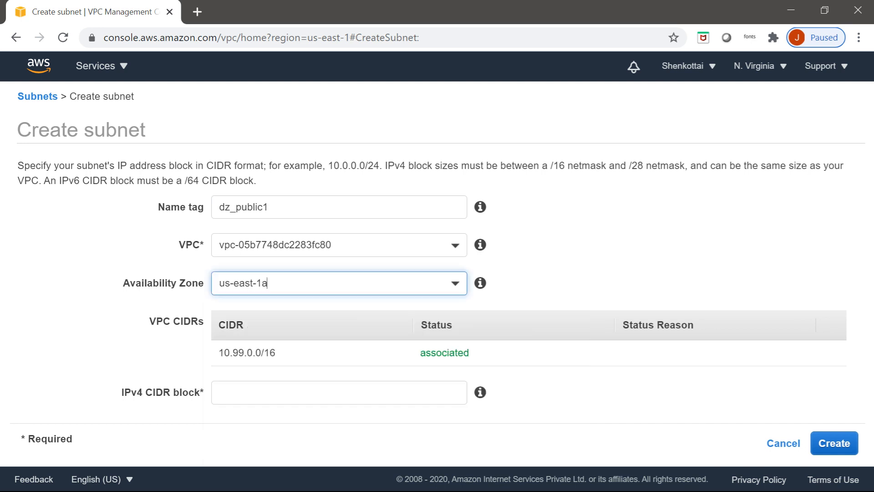
pyautogui.press('Tab')
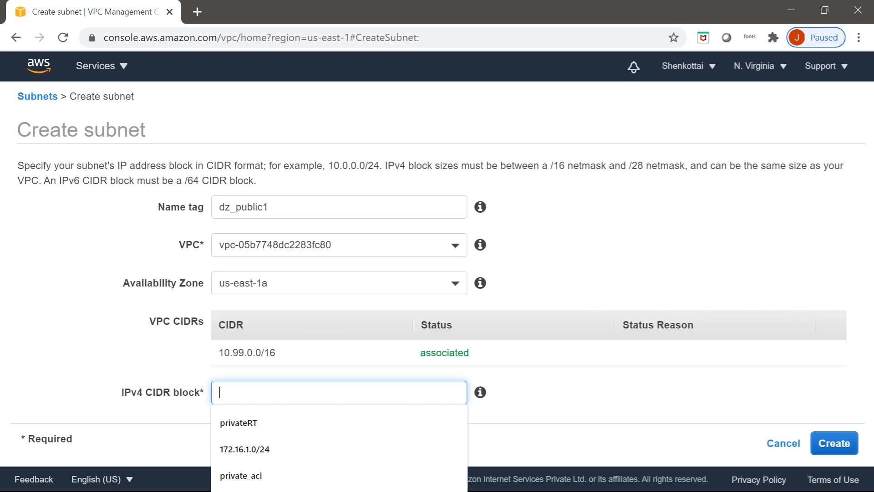
pyautogui.write('10')
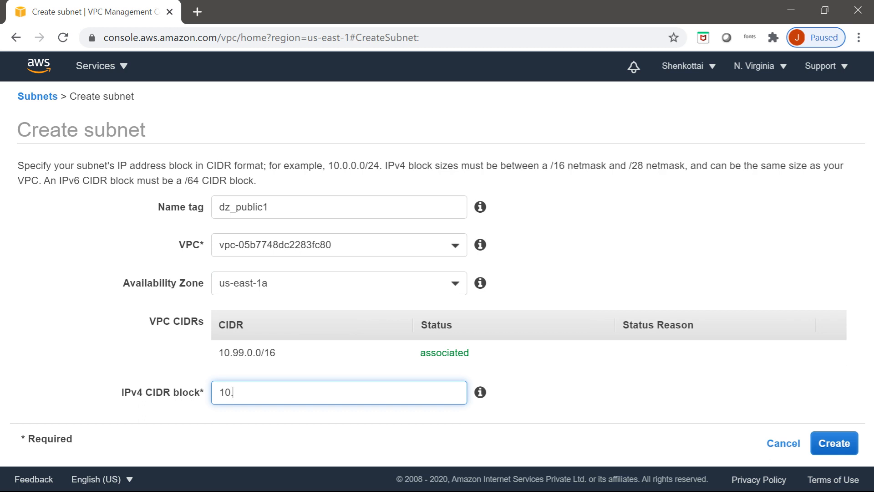
pyautogui.write('.99.1.0/24')
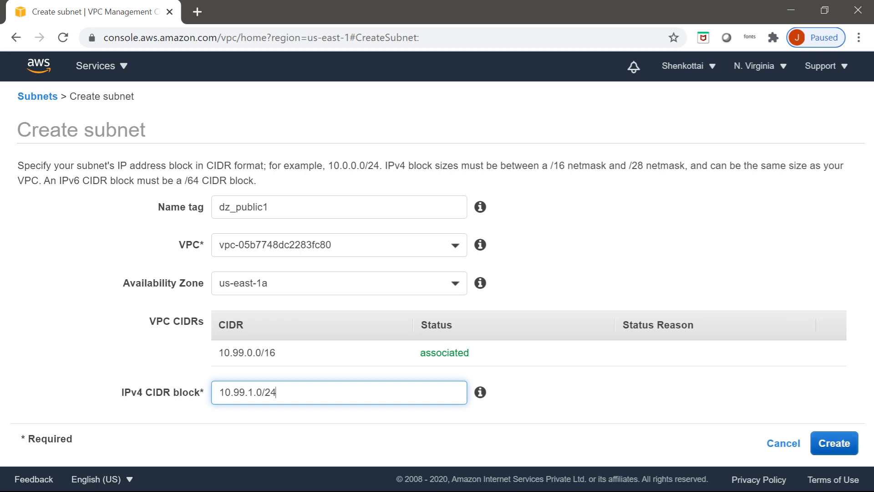
pyautogui.press('Return')
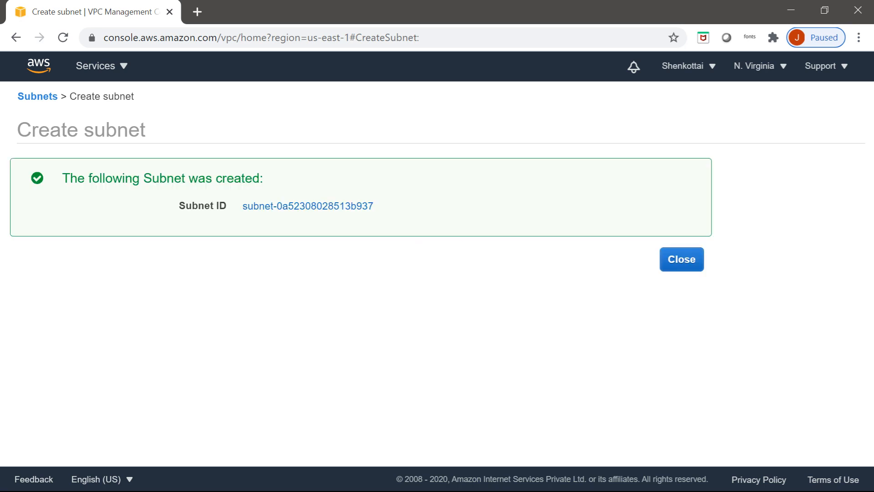
pyautogui.click(681, 259)
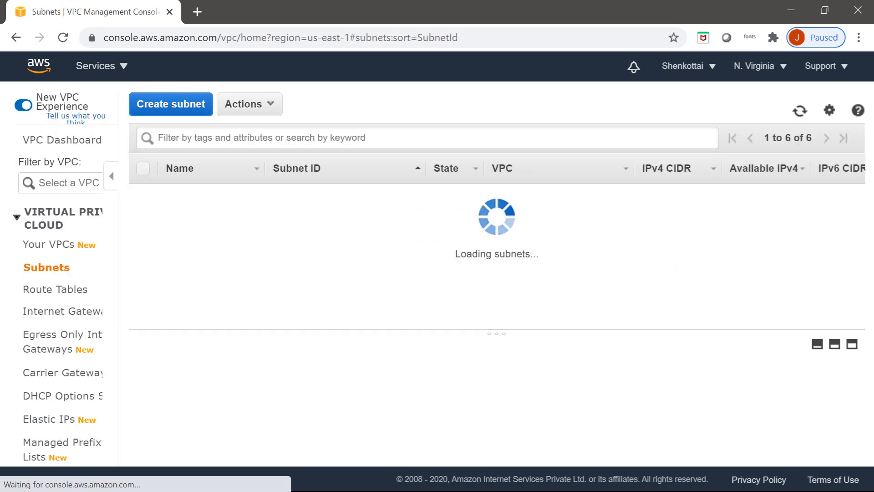
# Step: Start another subnet with the name tag dz_public2 and assign it to the myvpc1 VPC
pyautogui.click(221, 104)
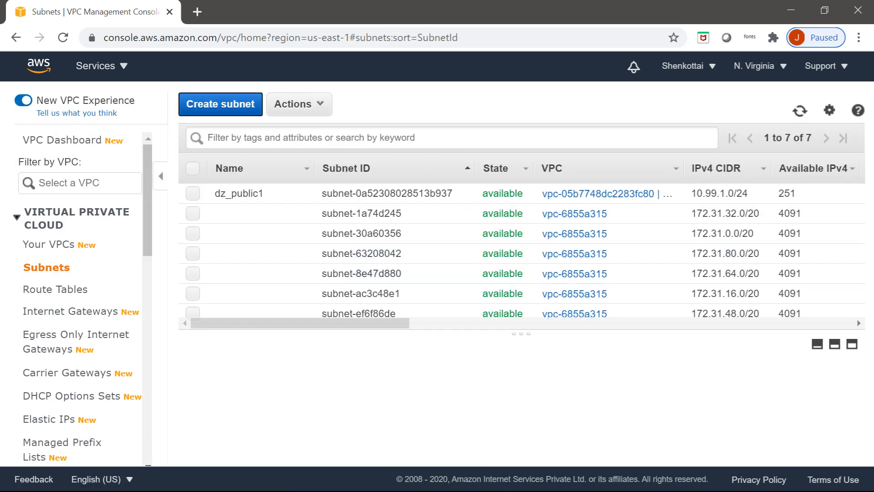
pyautogui.click(264, 207)
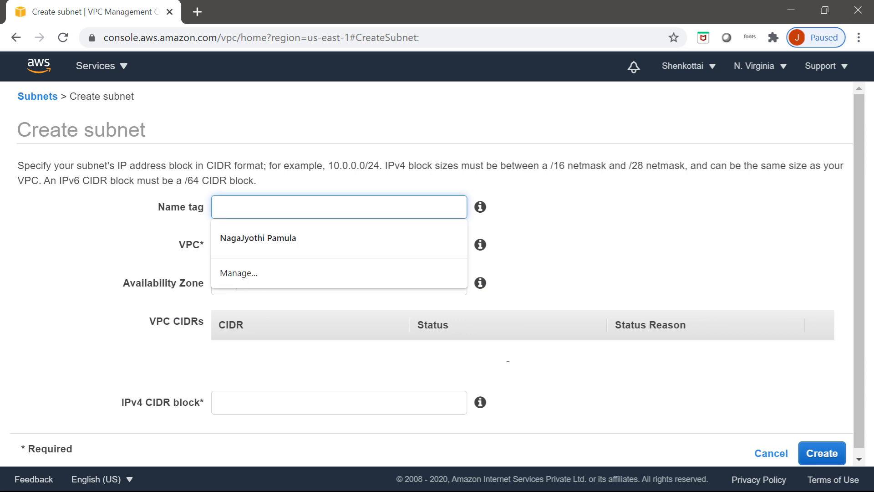
pyautogui.write('dz_')
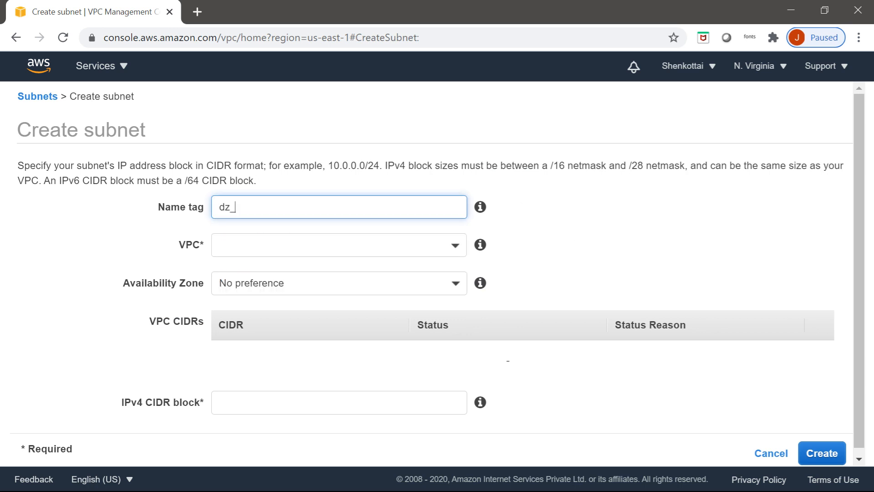
pyautogui.write('public1')
pyautogui.press('BackSpace')
pyautogui.write('2')
pyautogui.press('Tab')
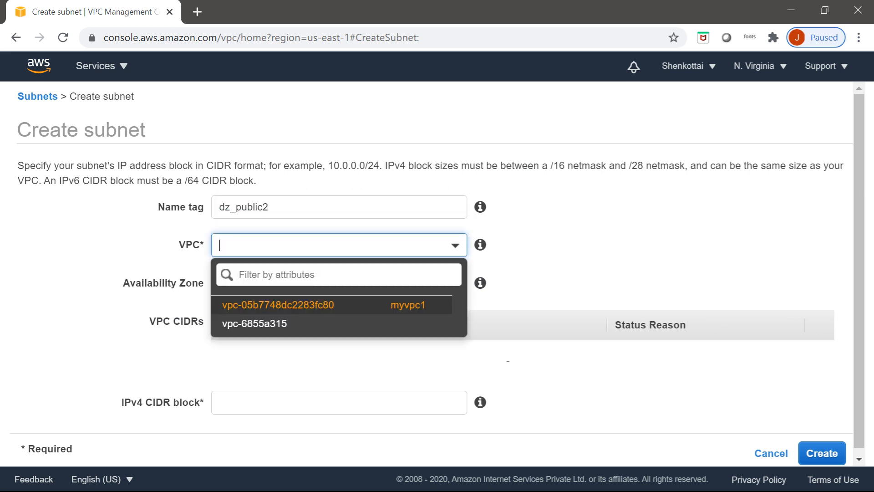
pyautogui.press('Return')
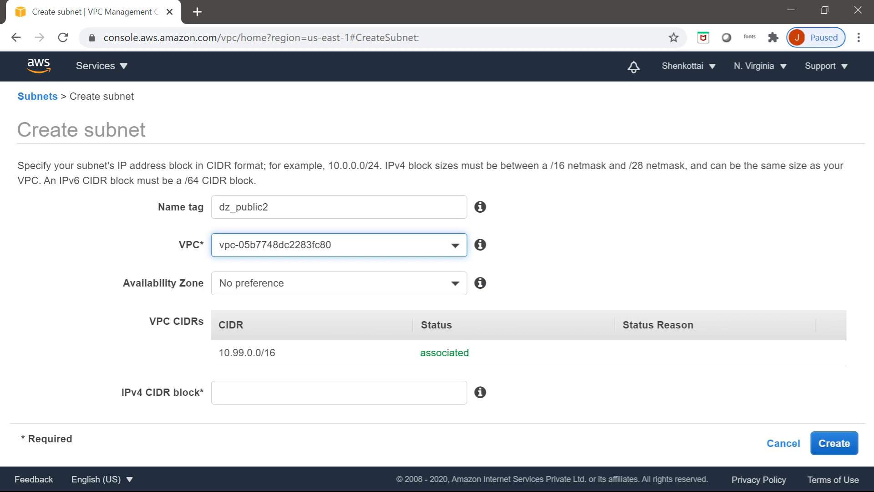
# Step: Set the availability zone of the dz_public2 subnet to us-east-1b
pyautogui.press('Tab')
pyautogui.press('Down')
pyautogui.press('Down')
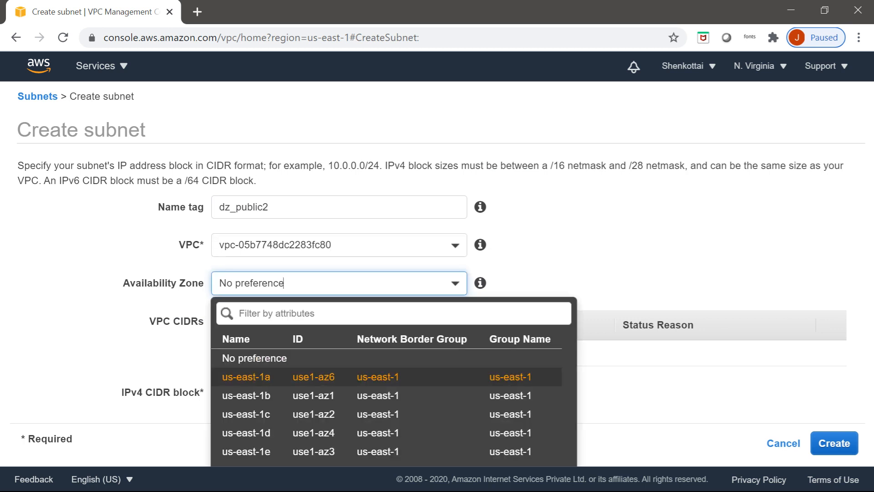
pyautogui.press('Return')
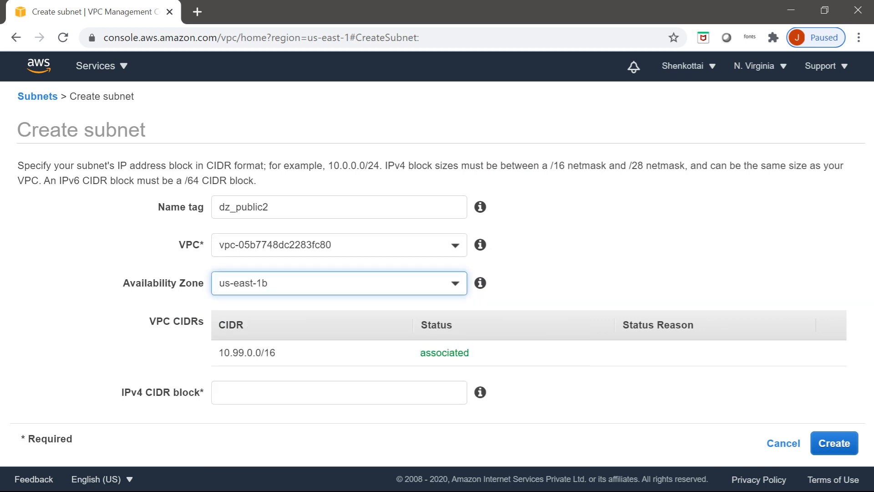
# Step: Enter 10.99.2.0/24 as the IPv4 CIDR block of dz_public2 and create the subnet
pyautogui.press('Tab')
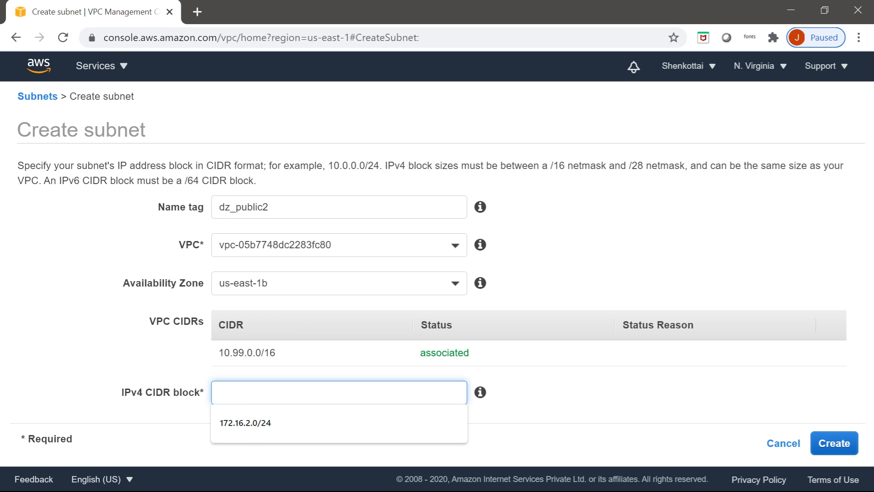
pyautogui.write('10/')
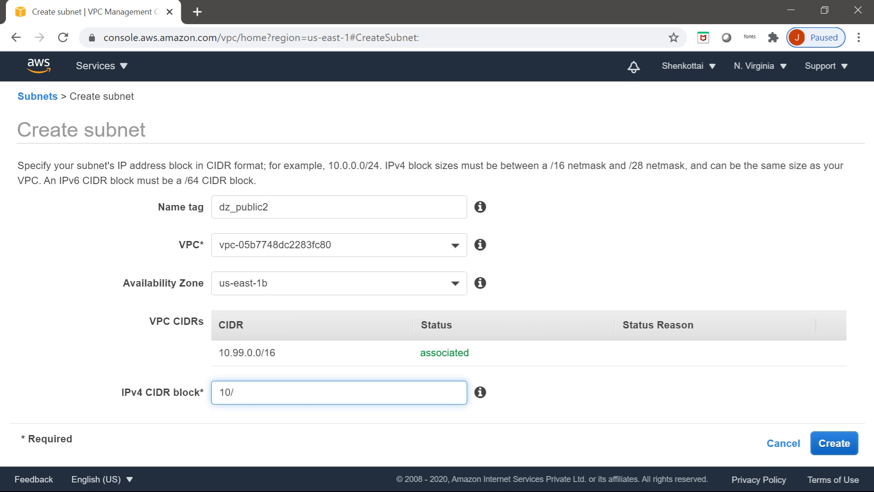
pyautogui.write('99.0')
pyautogui.press('BackSpace')
pyautogui.write('2.0/1')
pyautogui.press('BackSpace')
pyautogui.write('24')
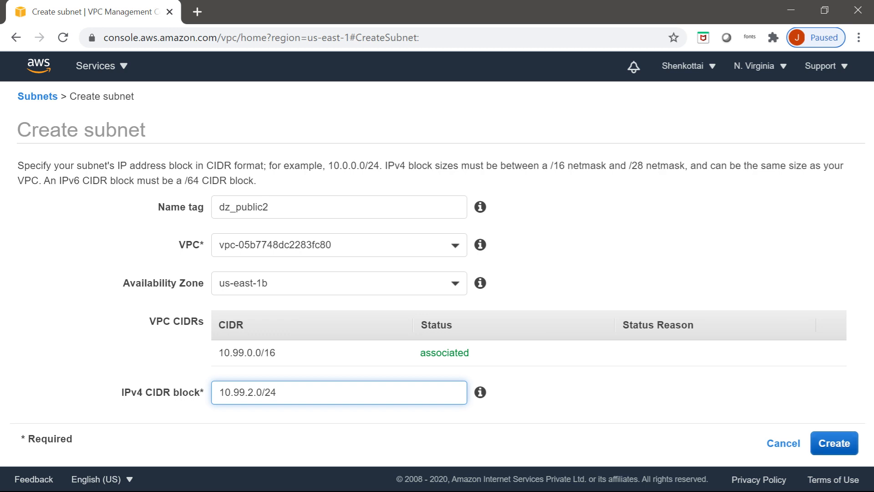
pyautogui.click(834, 443)
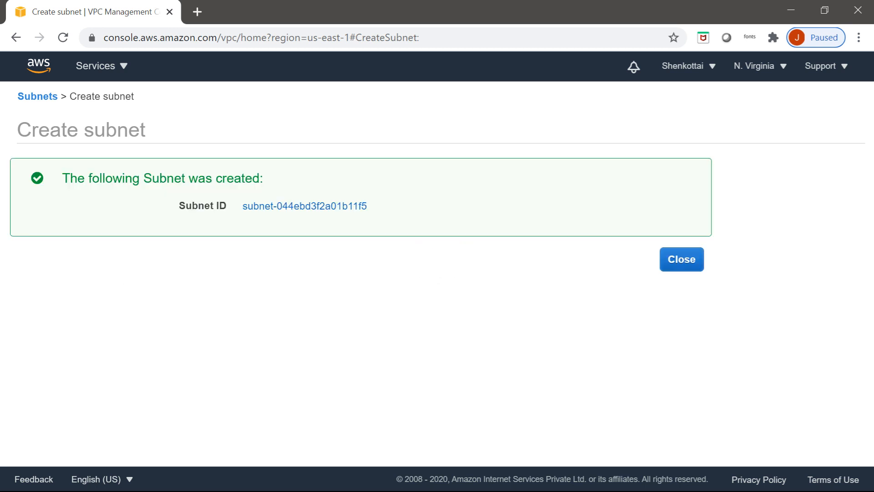
pyautogui.click(682, 259)
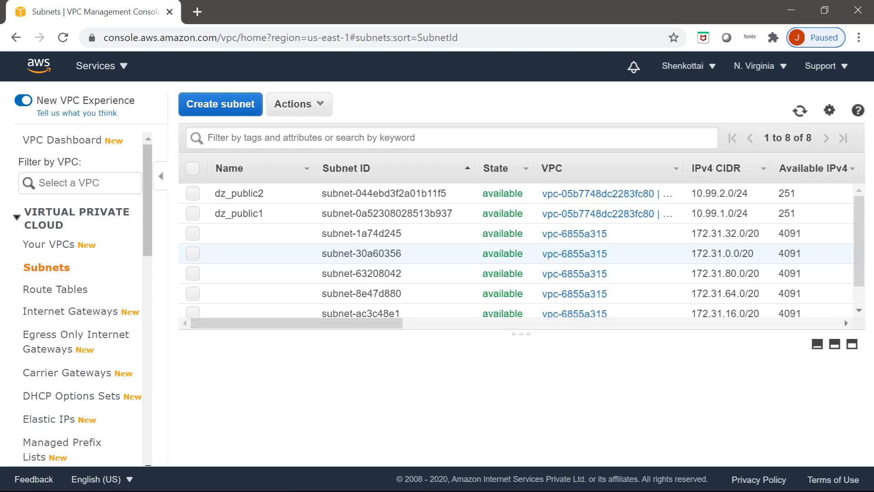
# Step: Start another subnet with the name tag app_private1, as labelled in the Paint network diagram, and assign it to the myvpc1 VPC
pyautogui.click(220, 103)
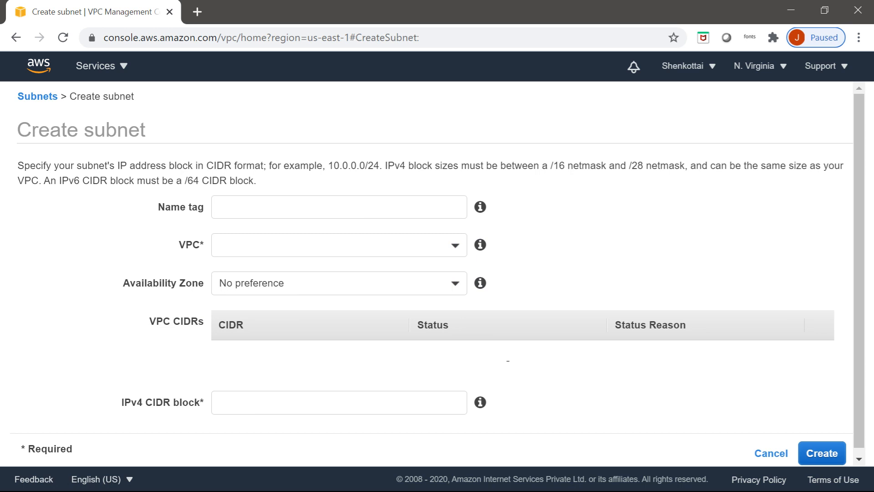
pyautogui.hotkey('alt', 'Tab')
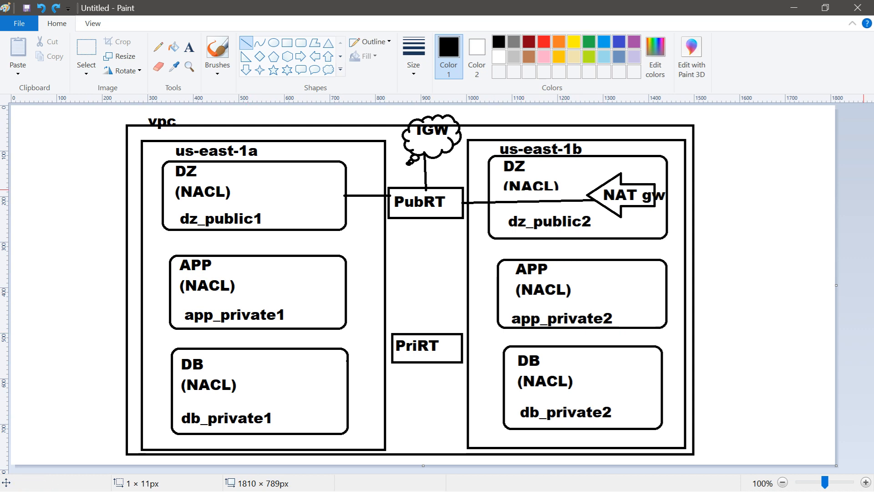
pyautogui.hotkey('alt', 'Tab')
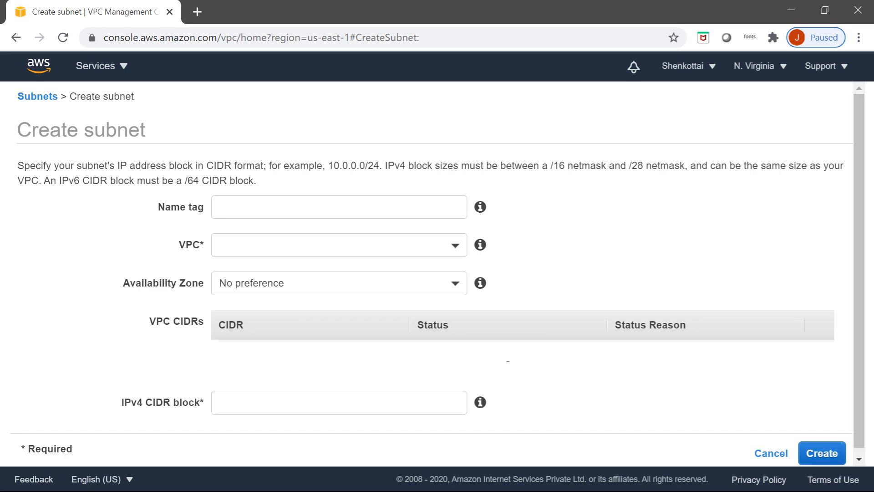
pyautogui.click(338, 208)
pyautogui.write('a')
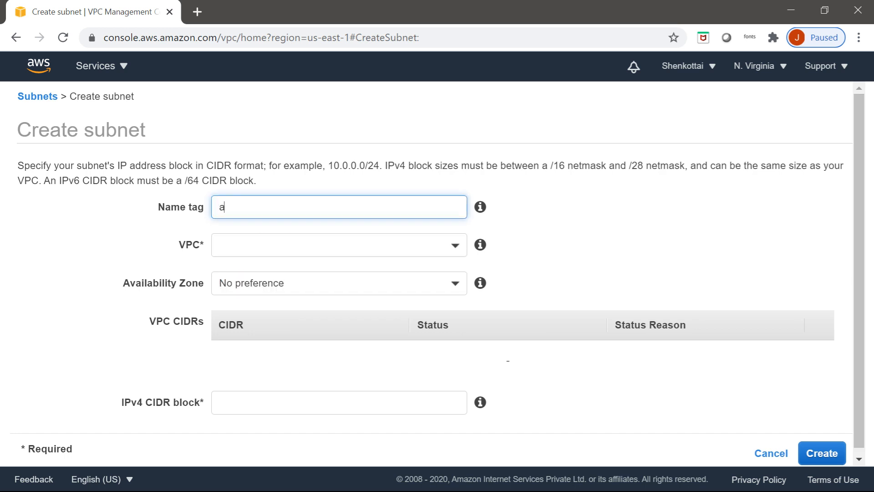
pyautogui.write('pp_private1')
pyautogui.click(340, 245)
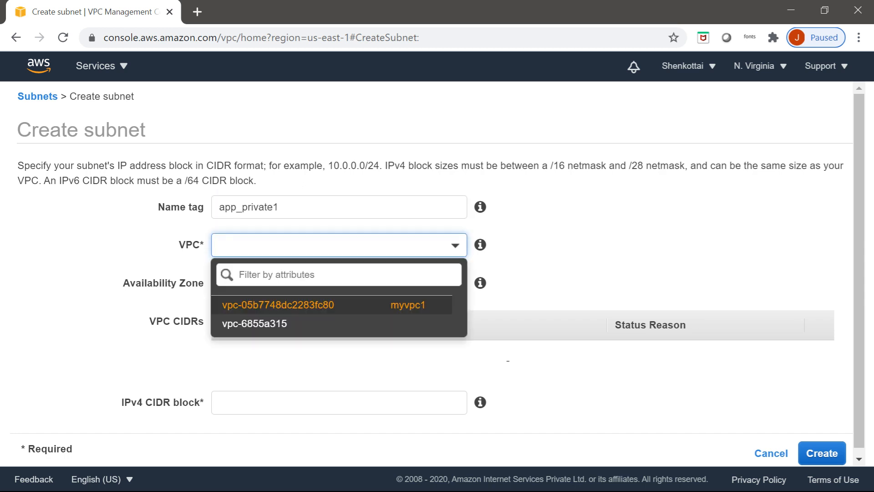
pyautogui.click(279, 305)
# Step: Create the app_private1 subnet in availability zone us-east-1a with the IPv4 CIDR block 10.99.11.0/24
pyautogui.click(334, 284)
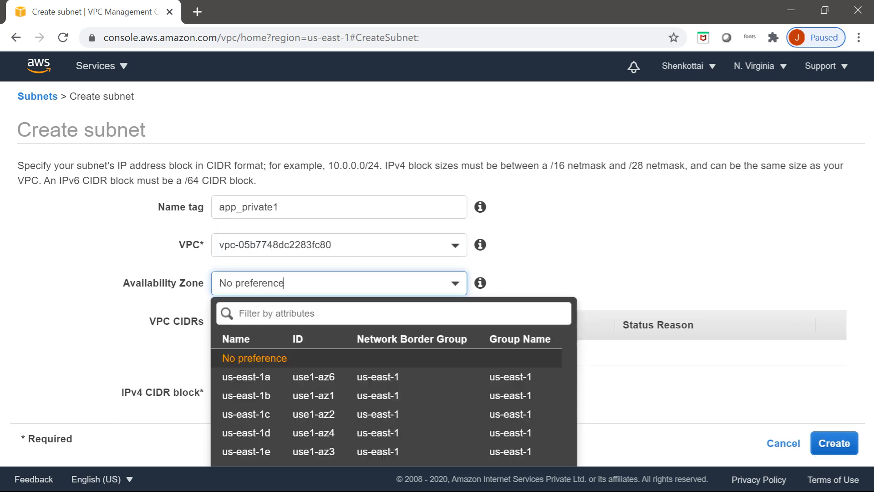
pyautogui.press('Down')
pyautogui.press('Return')
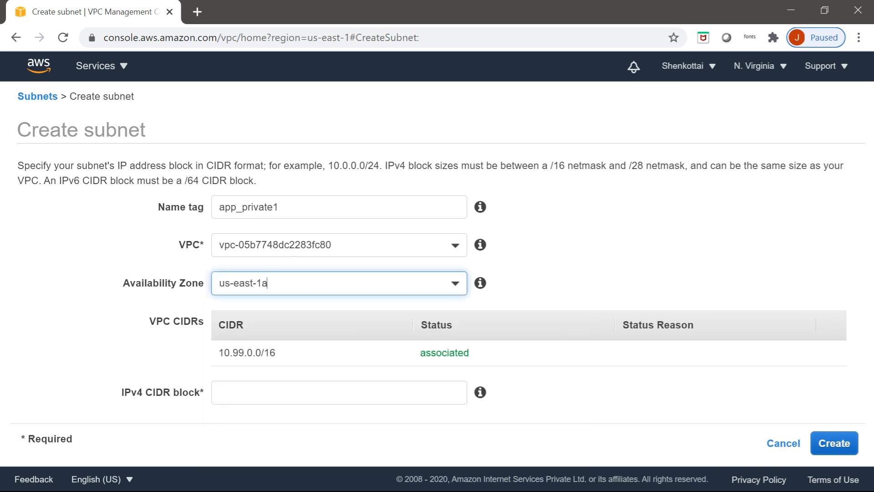
pyautogui.click(339, 393)
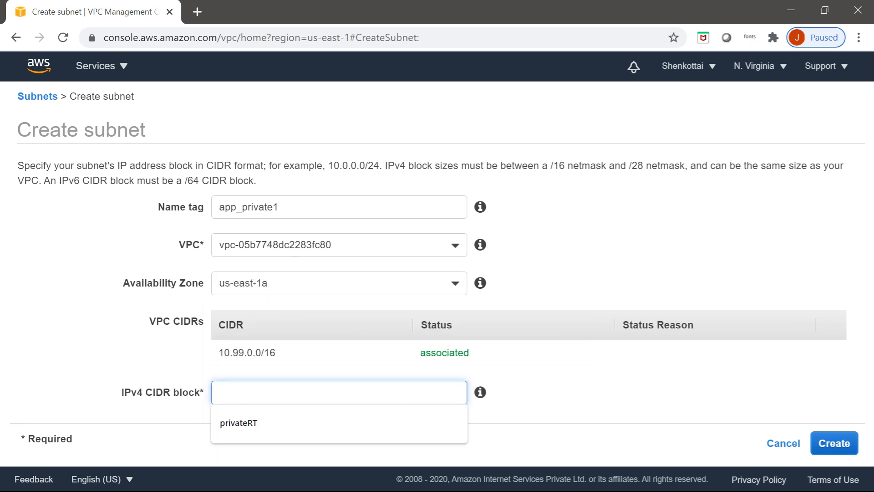
pyautogui.write('10.9')
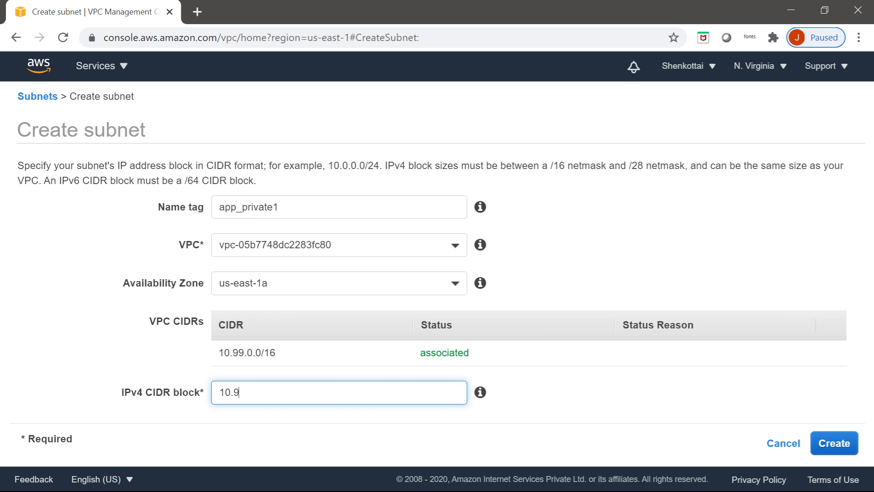
pyautogui.write('9.11.0/24')
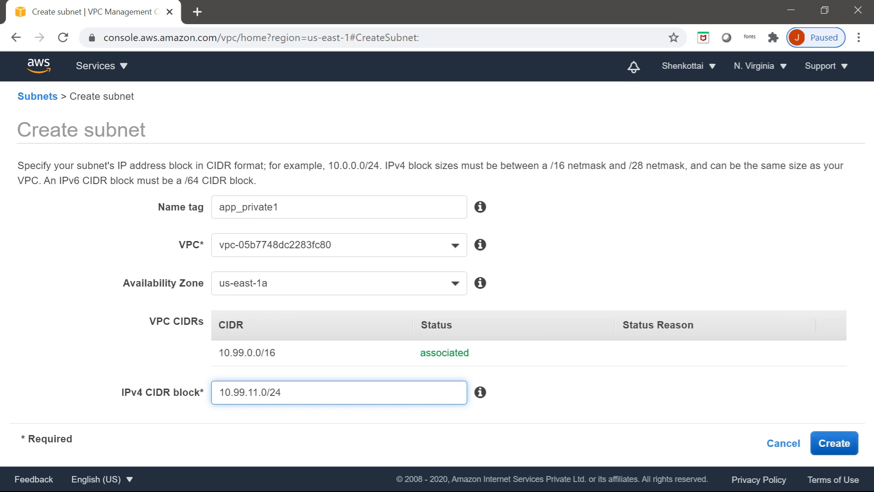
pyautogui.click(834, 443)
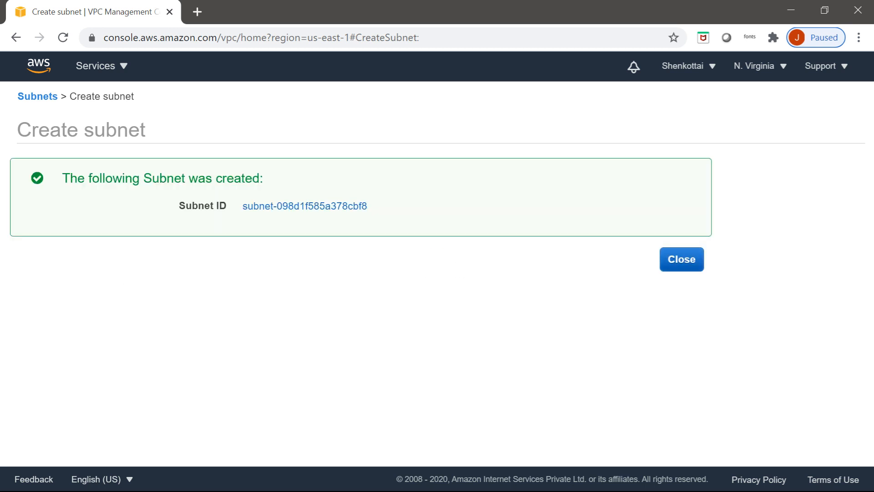
pyautogui.click(682, 260)
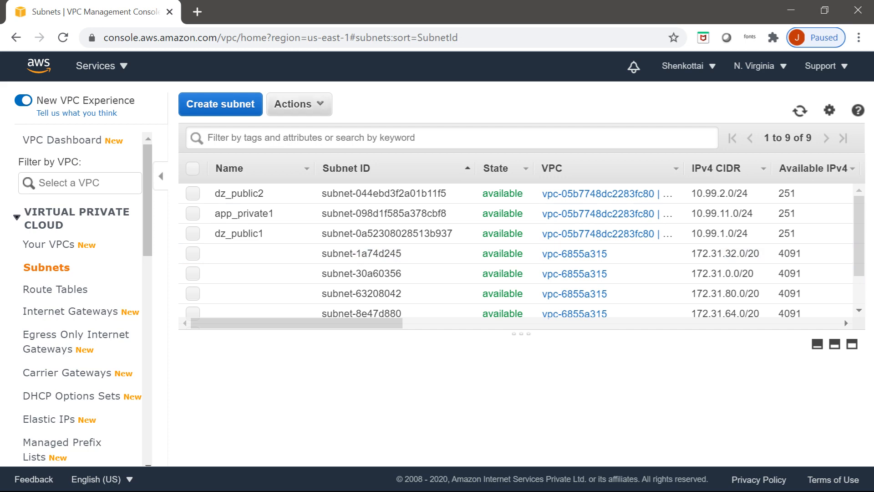
# Step: Start another subnet with the name tag app_private2 and assign it to the myvpc1 VPC
pyautogui.click(221, 104)
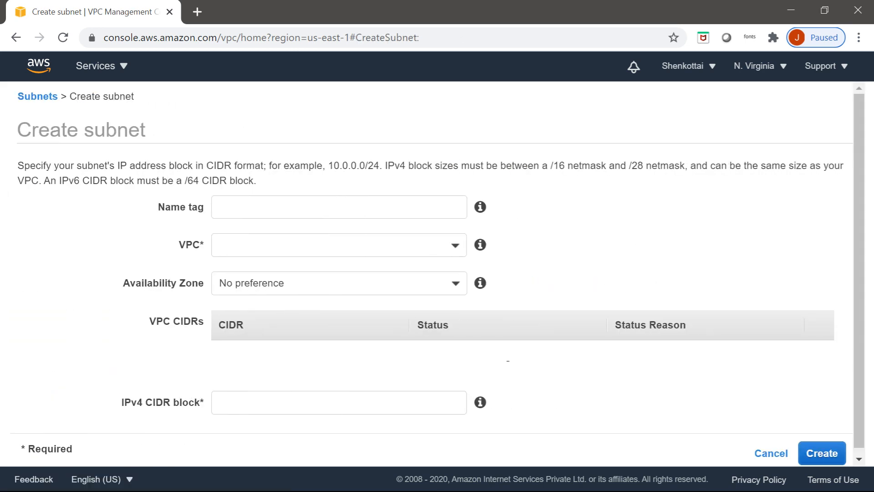
pyautogui.click(339, 207)
pyautogui.write('a')
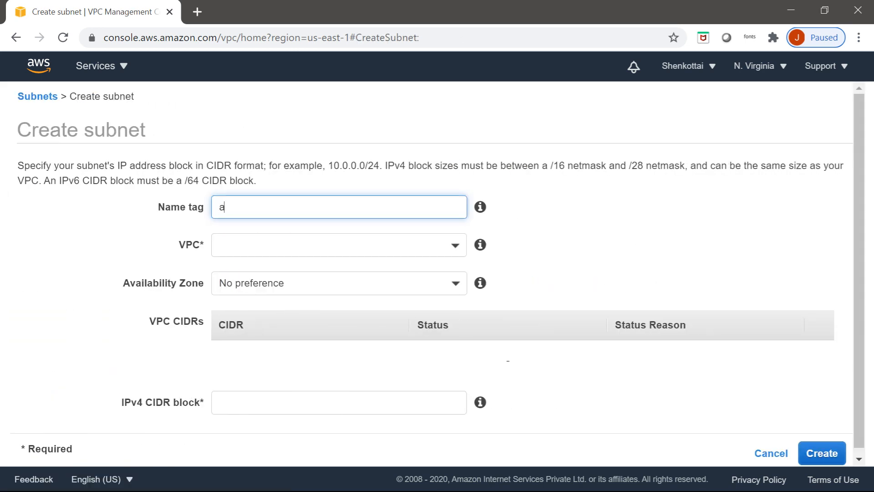
pyautogui.write('pp_')
pyautogui.write('private2')
pyautogui.click(339, 245)
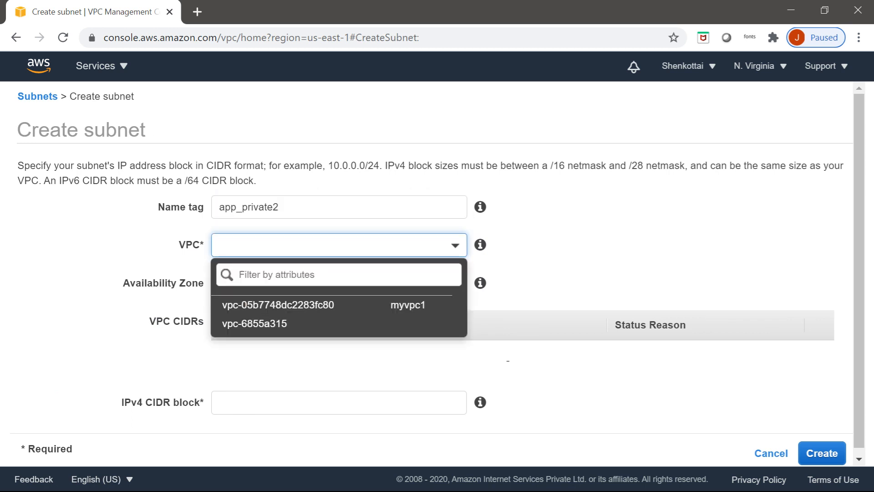
pyautogui.click(278, 305)
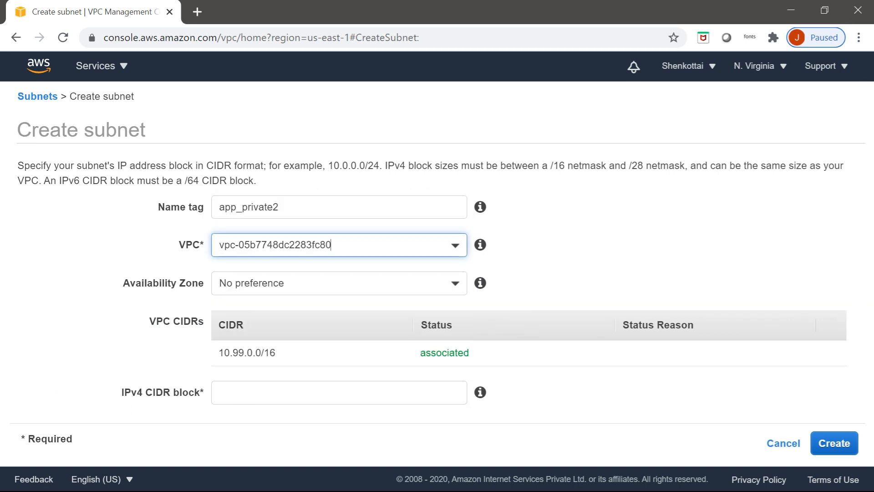
# Step: Create the app_private2 subnet in availability zone us-east-1b with the IPv4 CIDR block 10.99.12.0/24
pyautogui.press('Tab')
pyautogui.press('Down')
pyautogui.press('Down')
pyautogui.press('Down')
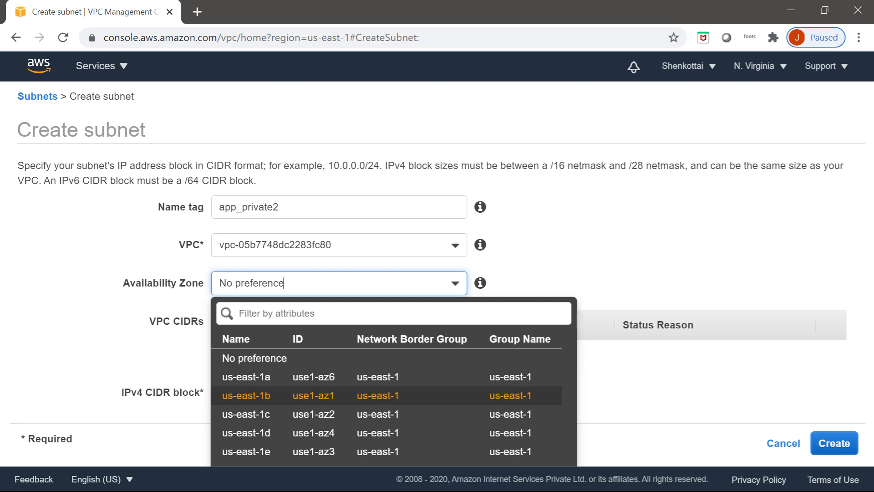
pyautogui.press('Return')
pyautogui.press('Tab')
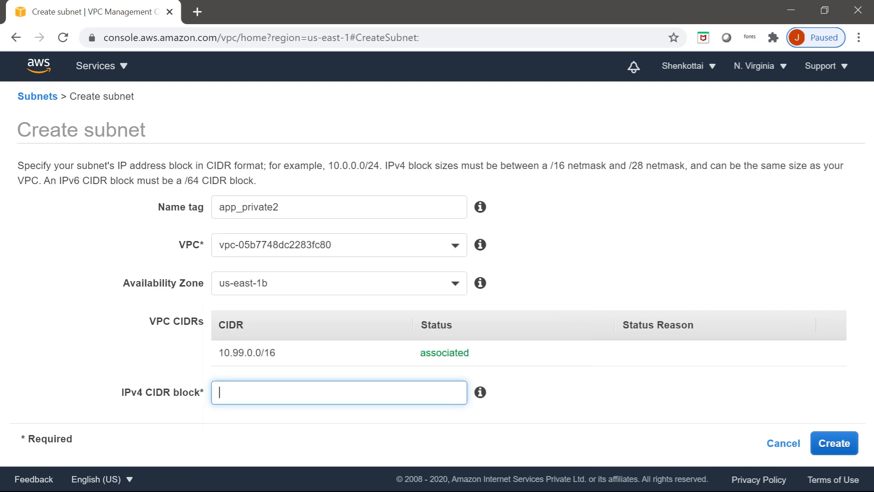
pyautogui.write('10.99.12.0/24')
pyautogui.click(834, 443)
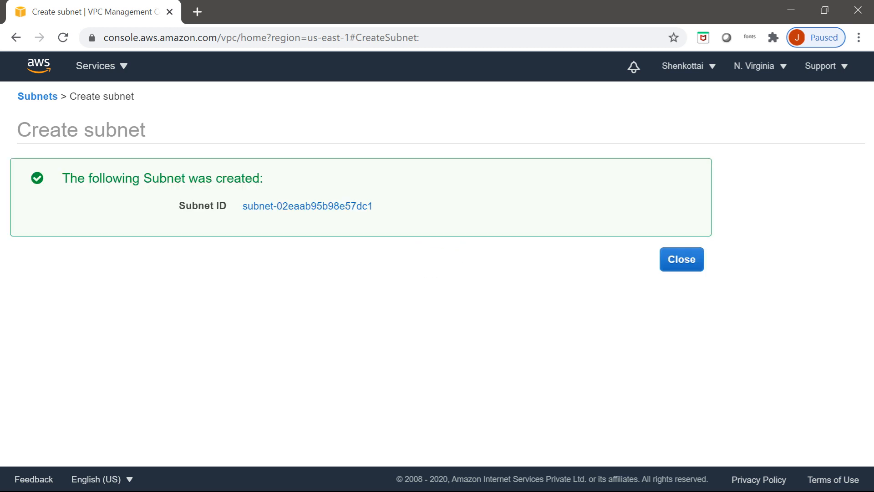
pyautogui.click(682, 259)
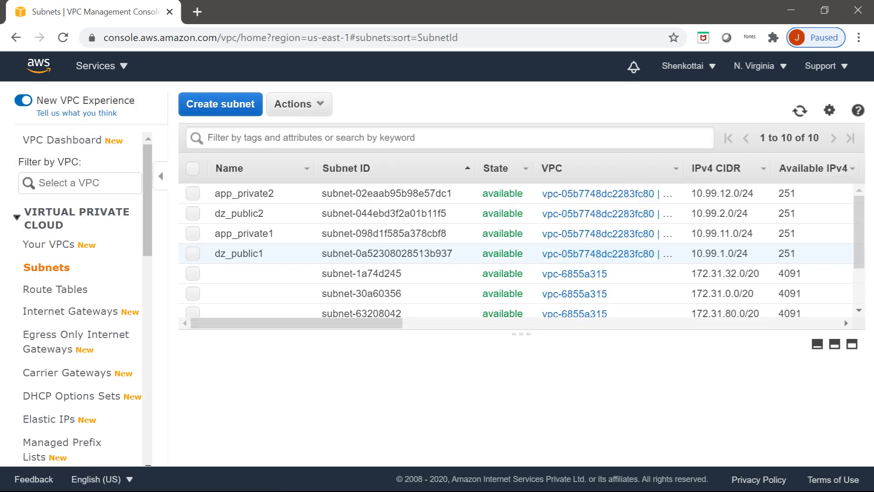
# Step: Start another subnet with the name tag db_private1 and assign it to the myvpc1 VPC
pyautogui.click(221, 104)
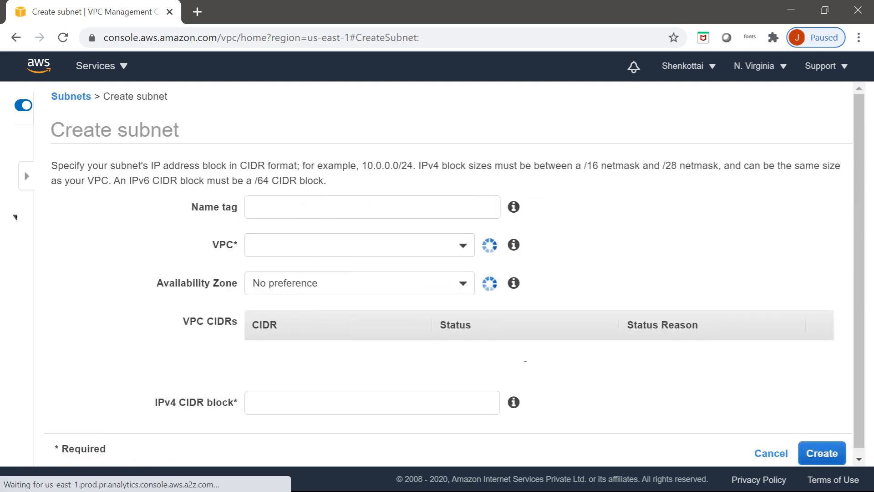
pyautogui.click(339, 208)
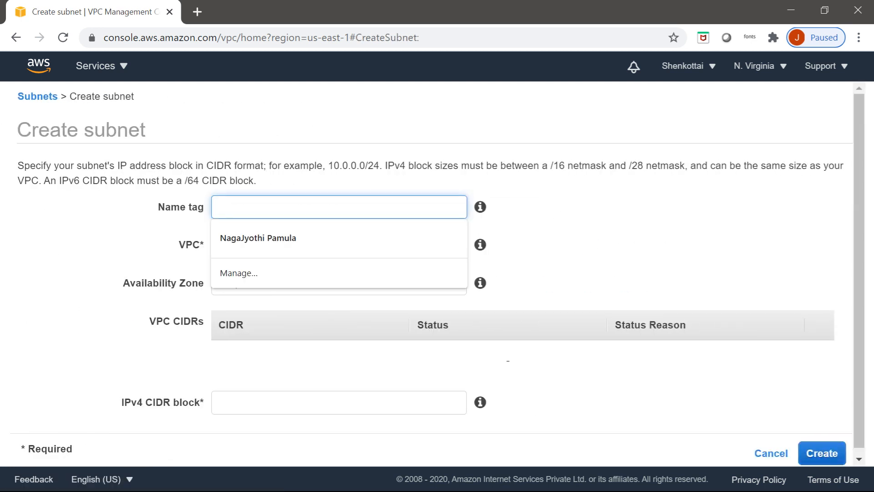
pyautogui.write('db_')
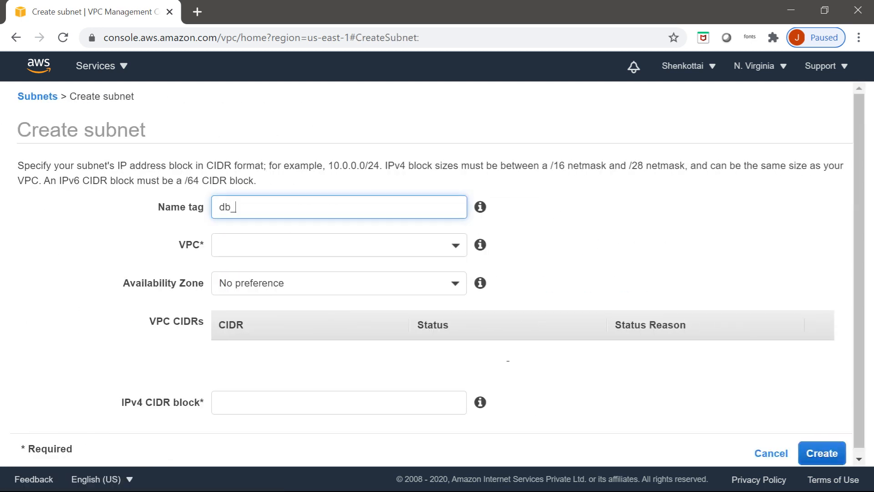
pyautogui.write('private1')
pyautogui.press('Tab')
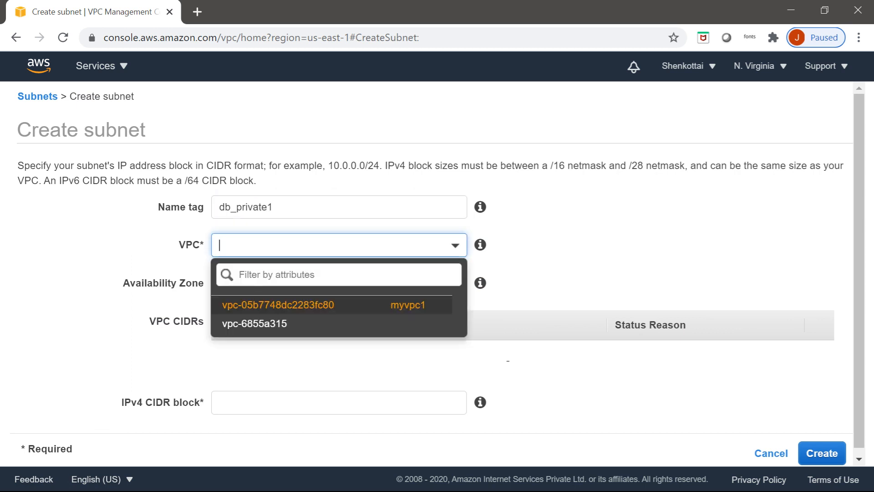
pyautogui.press('Return')
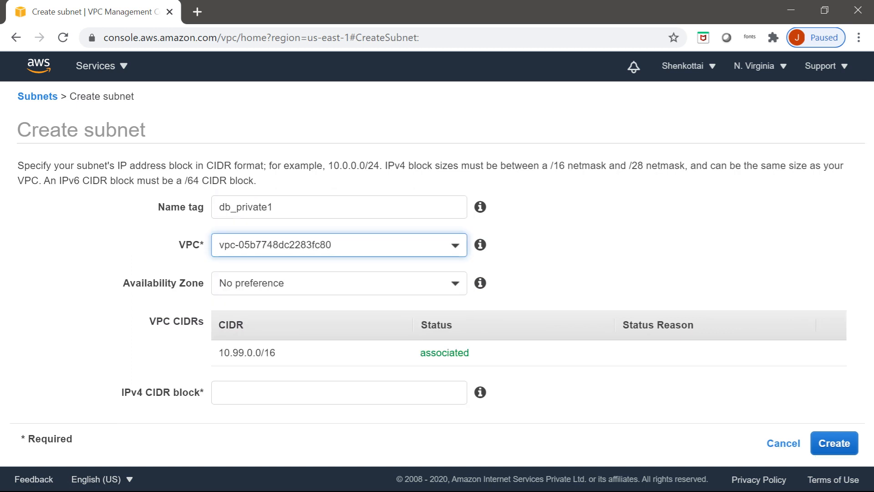
# Step: Create the db_private1 subnet in availability zone us-east-1a with the IPv4 CIDR block 10.99.21.0/24
pyautogui.press('Tab')
pyautogui.press('Return')
pyautogui.press('Down')
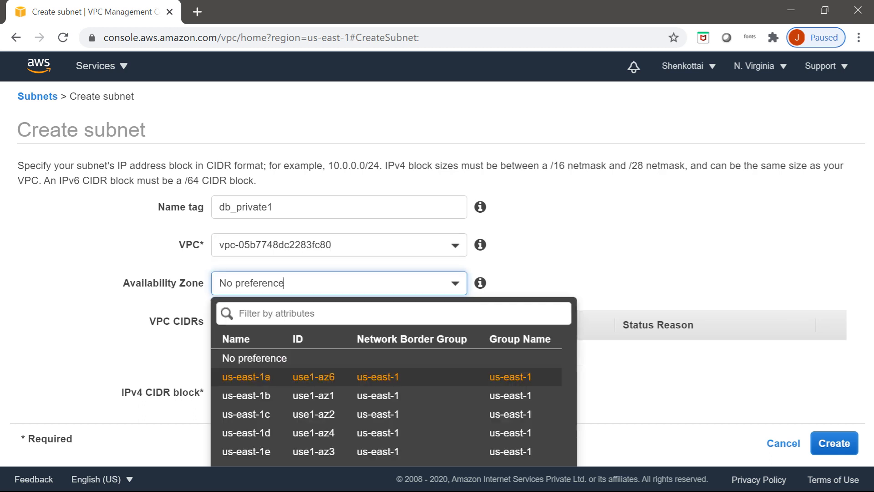
pyautogui.press('Return')
pyautogui.press('Tab')
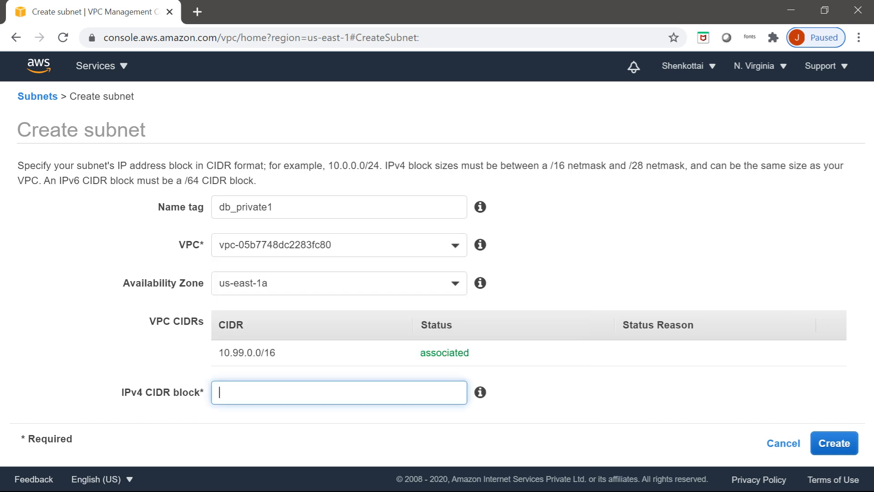
pyautogui.write('10.99.21.0/24')
pyautogui.click(834, 443)
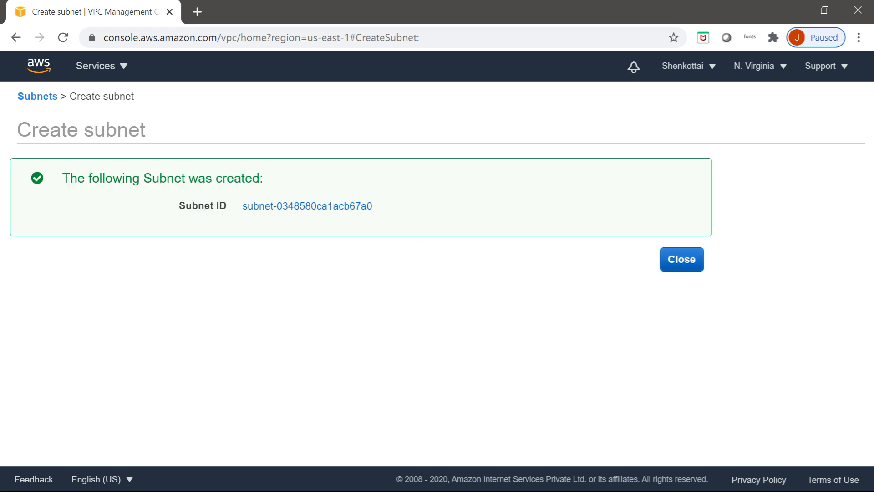
pyautogui.click(682, 259)
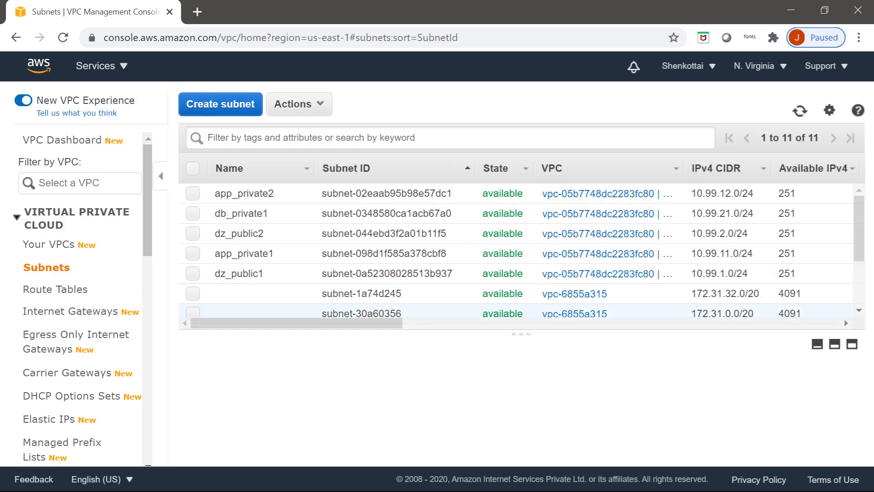
# Step: Start another subnet with the name tag db_private2 and assign it to the myvpc1 VPC
pyautogui.click(221, 104)
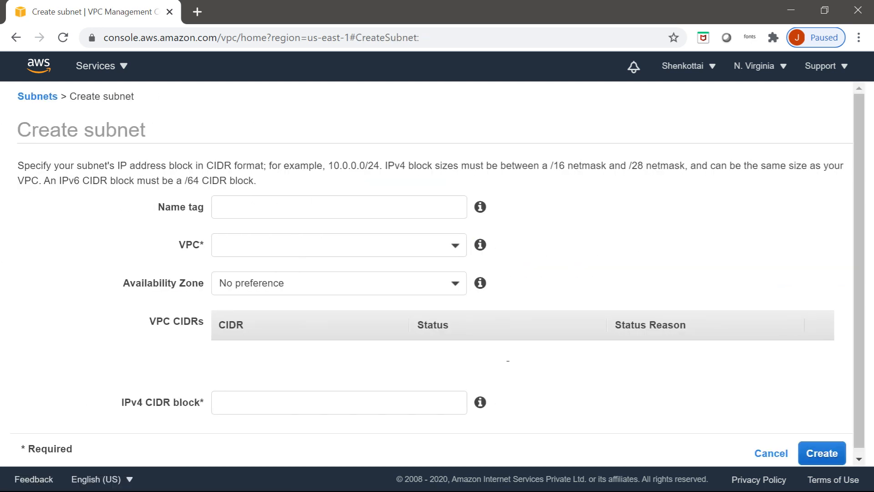
pyautogui.click(339, 207)
pyautogui.write('d')
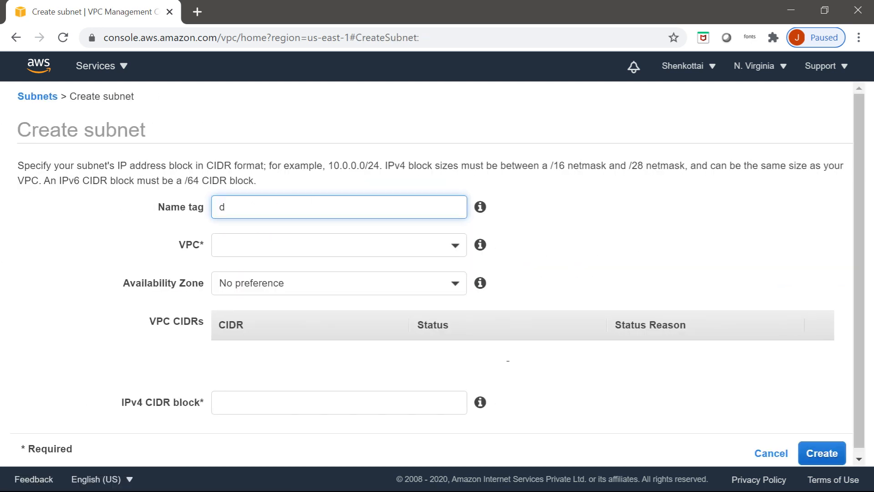
pyautogui.write('b_private2')
pyautogui.press('Tab')
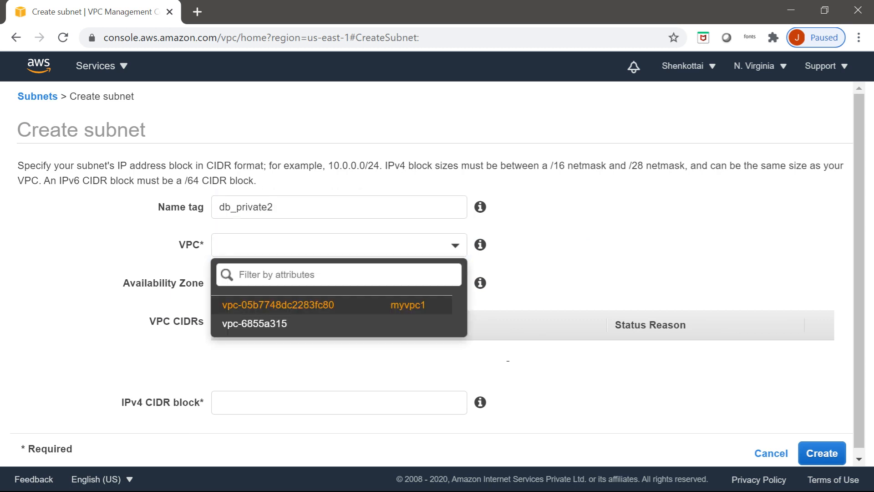
pyautogui.press('Return')
# Step: Create the db_private2 subnet in availability zone us-east-1b with the IPv4 CIDR block 10.99.22.0/24 and return to the subnet list
pyautogui.press('Tab')
pyautogui.press('Return')
pyautogui.press('Down')
pyautogui.press('Down')
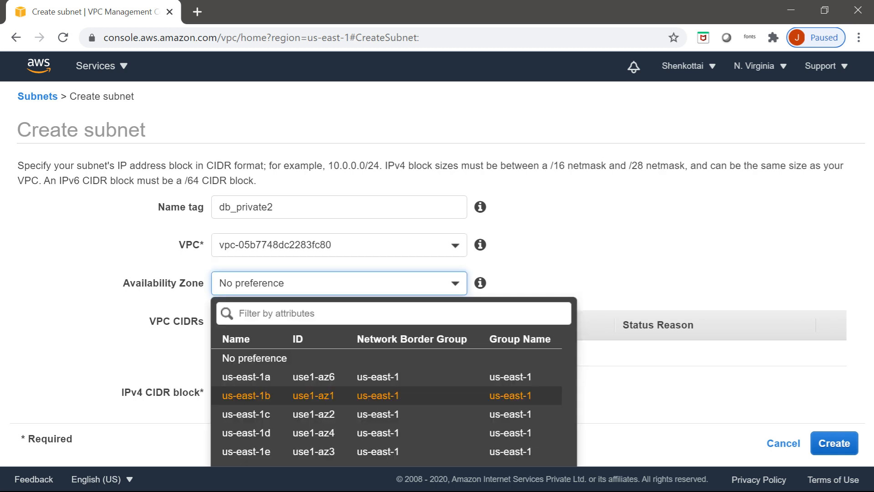
pyautogui.press('Return')
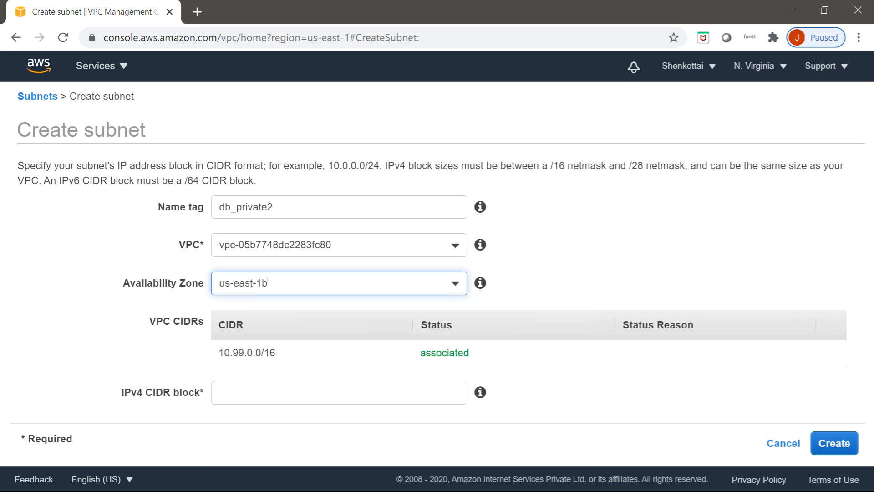
pyautogui.press('Tab')
pyautogui.write('10.9')
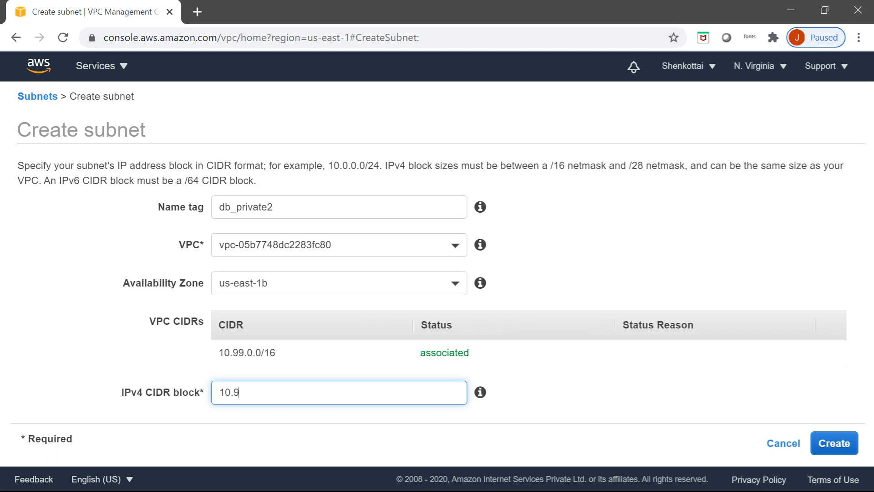
pyautogui.write('9.22.0/24')
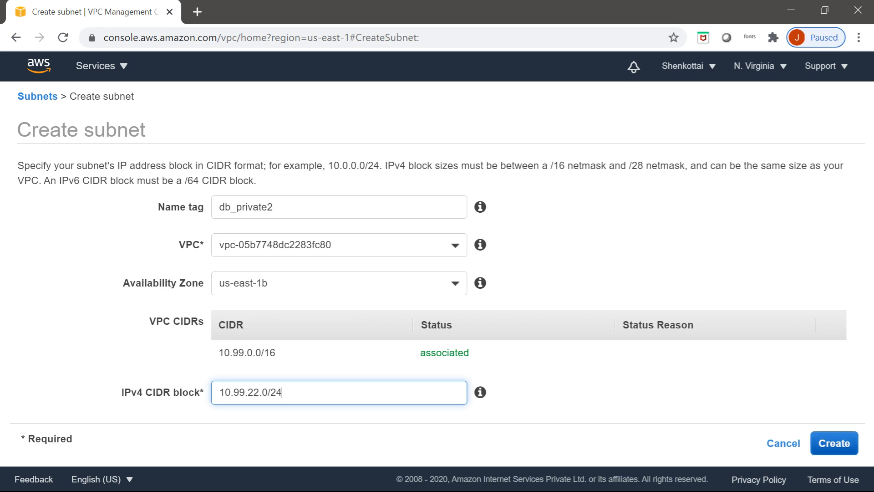
pyautogui.press('Return')
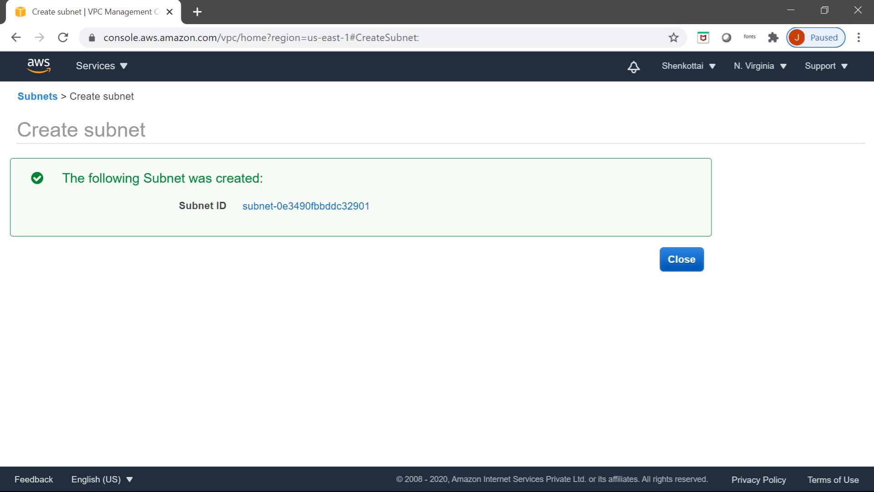
pyautogui.press('Return')
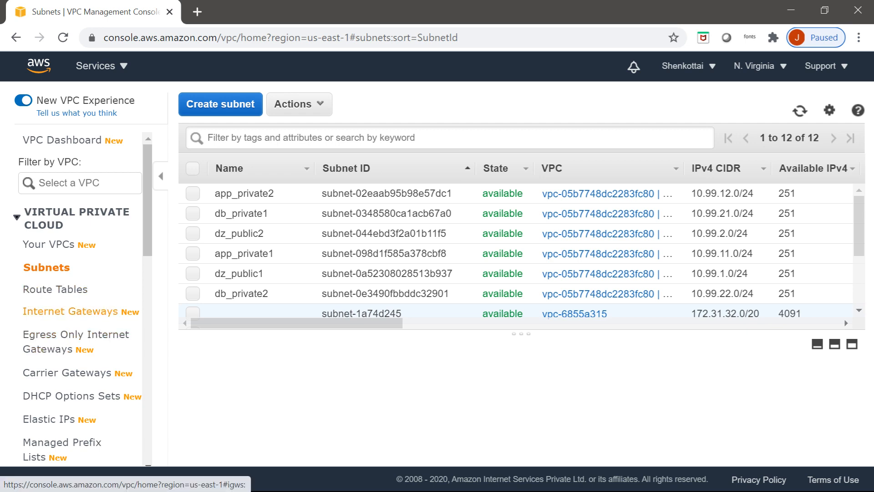
# Step: Create an internet gateway with the name tag myigw
pyautogui.click(71, 311)
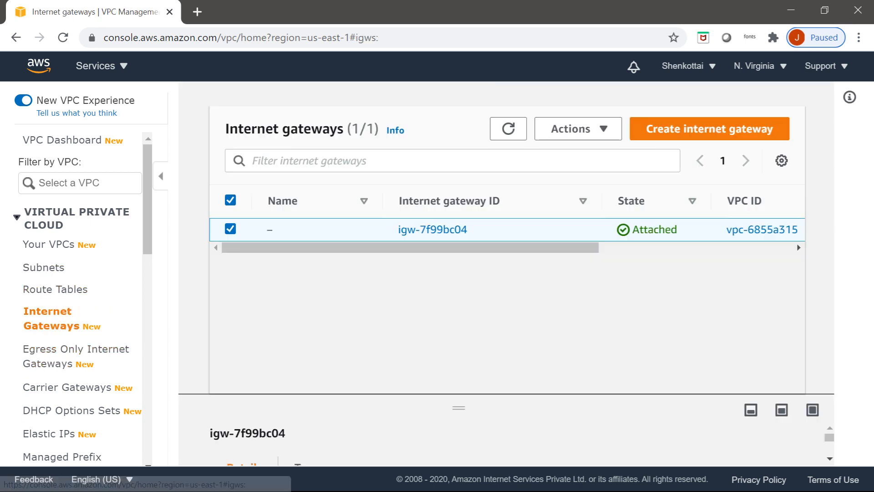
pyautogui.click(710, 128)
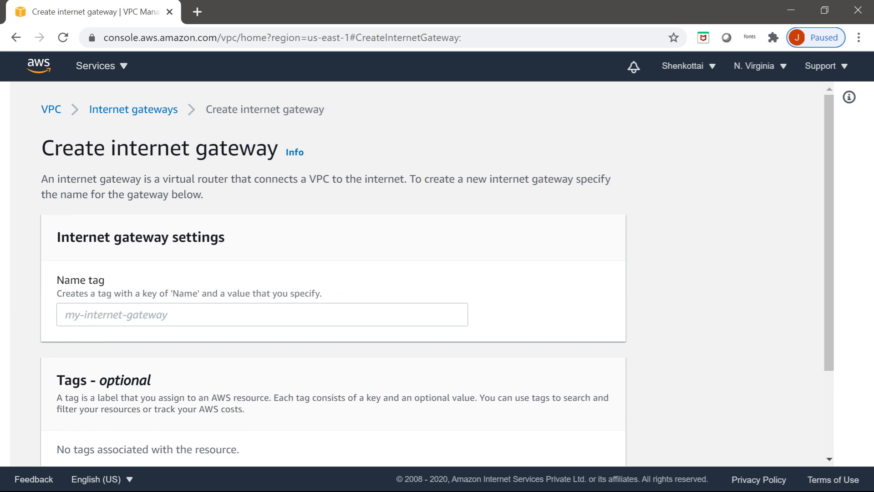
pyautogui.write('my')
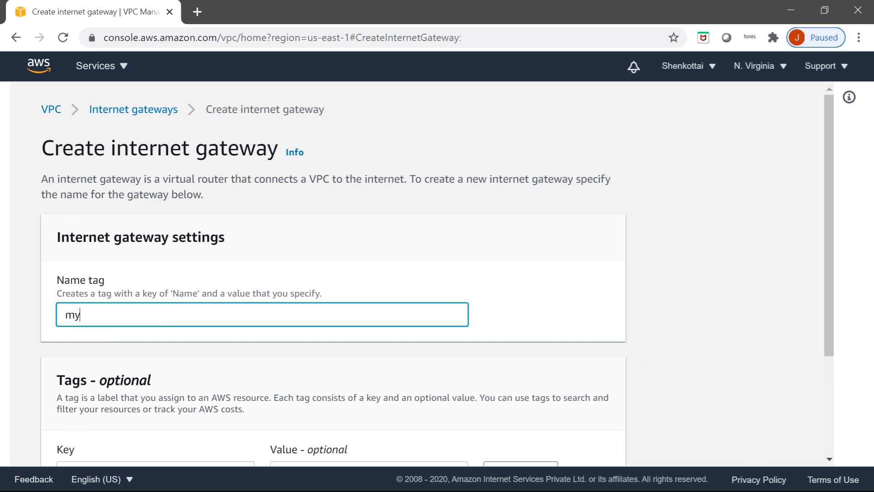
pyautogui.write('igw')
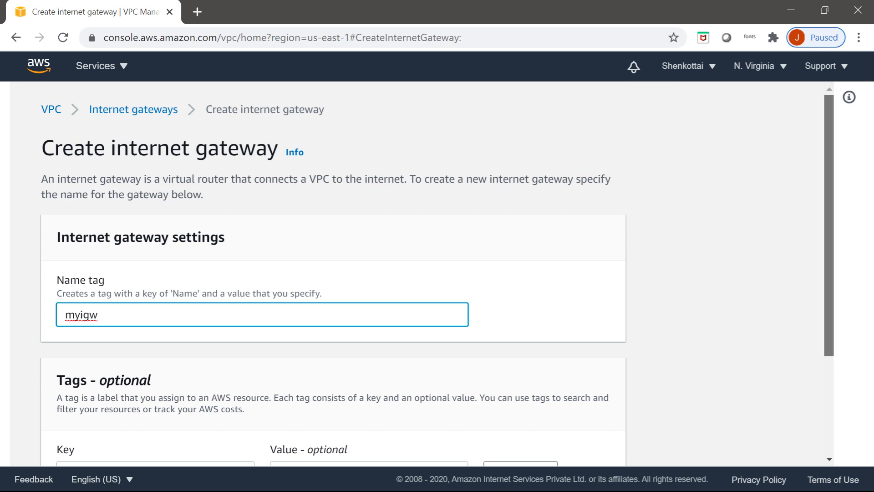
pyautogui.scroll(-3, 333, 274)
pyautogui.click(546, 439)
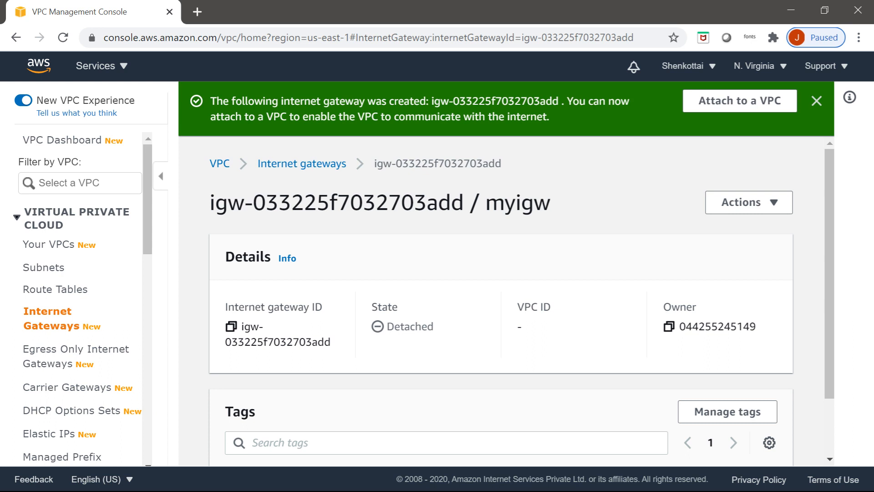
# Step: Attach the myigw internet gateway to the myvpc1 VPC
pyautogui.click(749, 203)
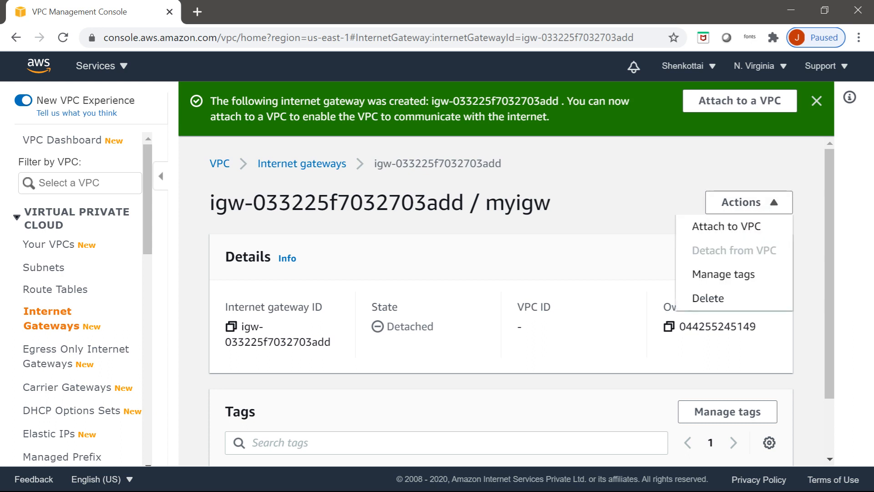
pyautogui.click(726, 226)
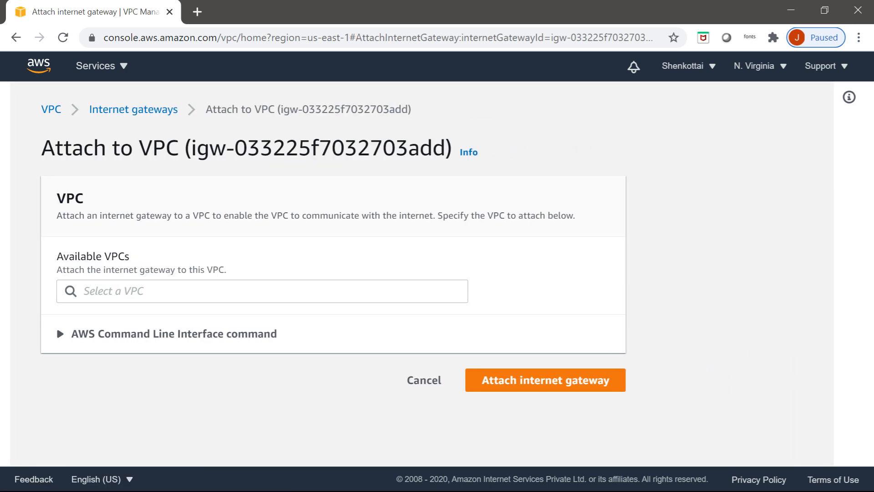
pyautogui.click(262, 291)
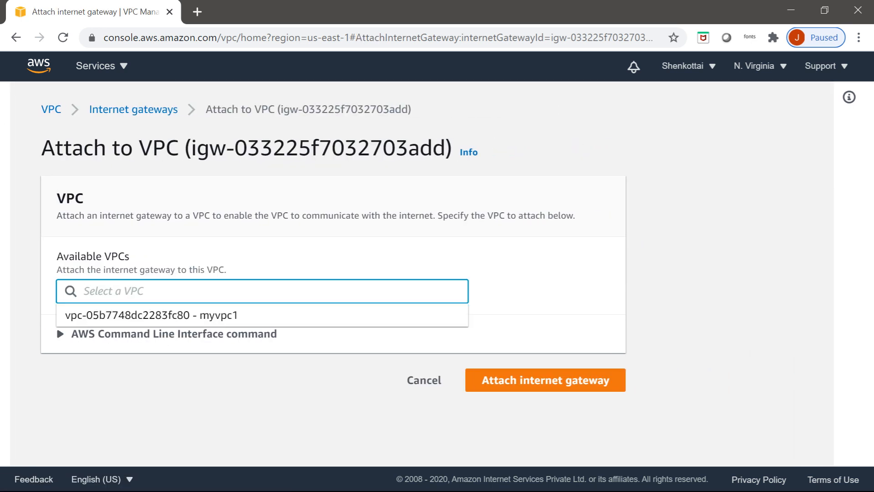
pyautogui.click(56, 325)
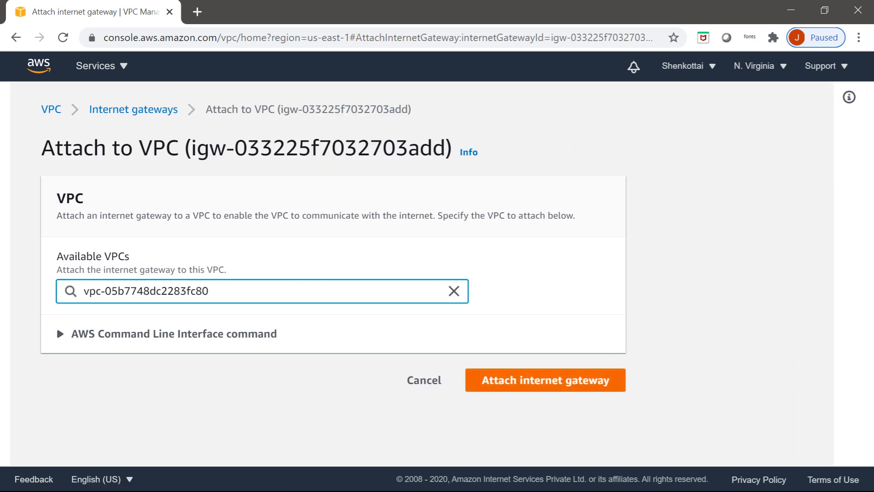
pyautogui.click(546, 380)
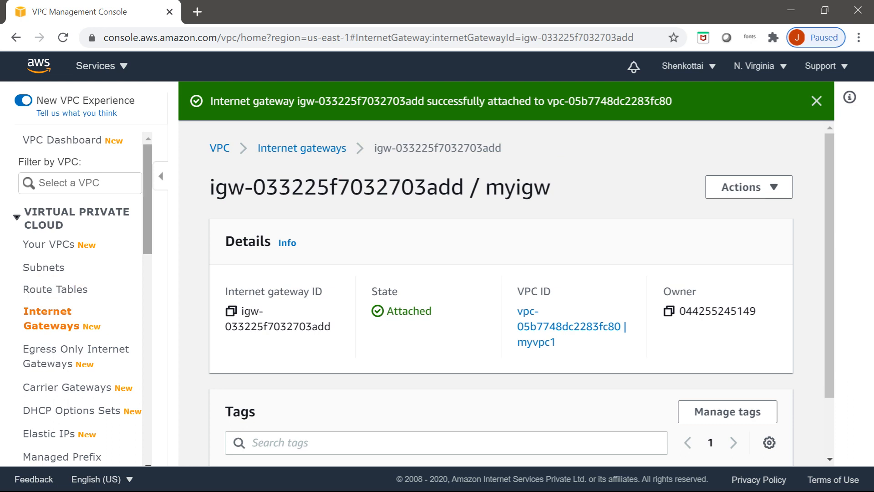
# Step: Start a new NAT gateway and name it myNAT
pyautogui.scroll(-5, 77, 296)
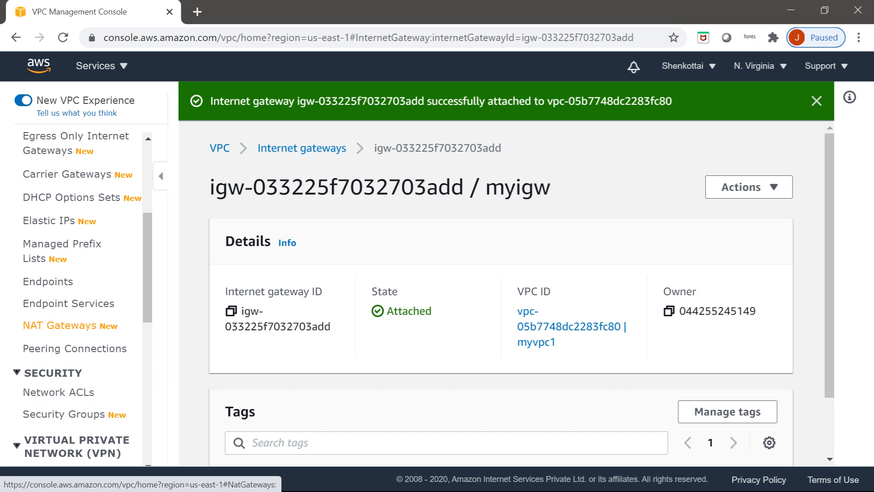
pyautogui.click(59, 325)
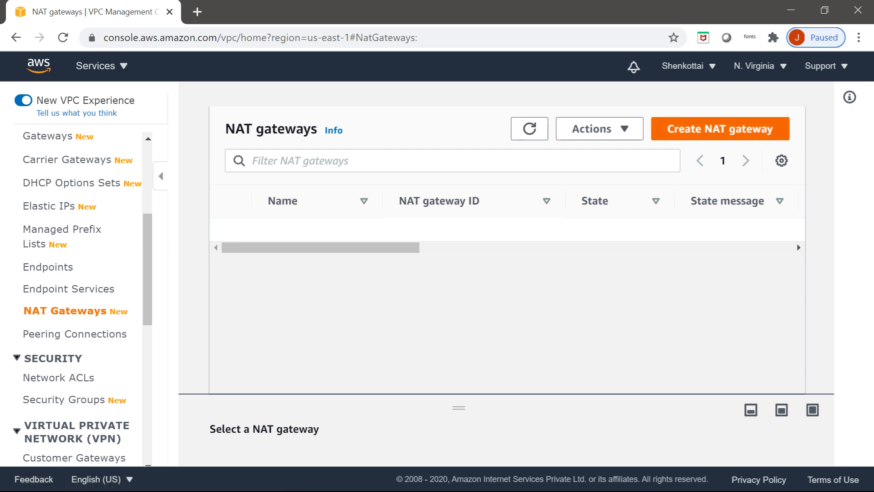
pyautogui.click(721, 129)
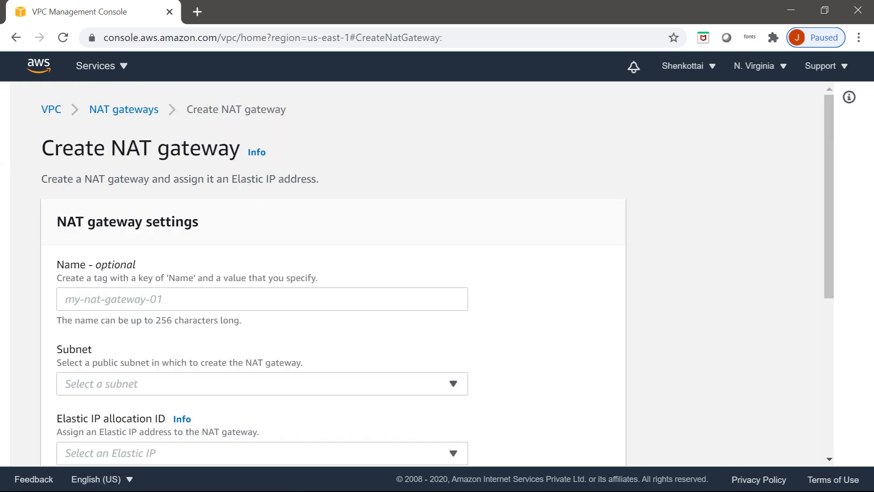
pyautogui.click(263, 299)
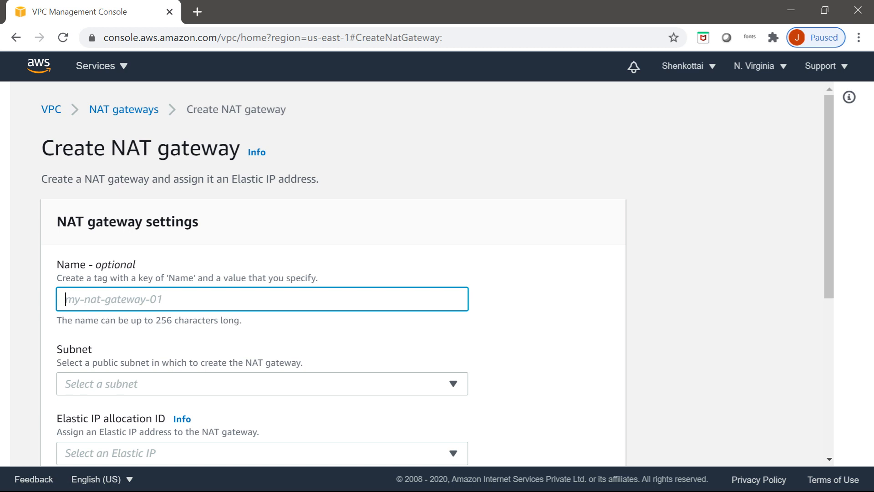
pyautogui.write('myNAT')
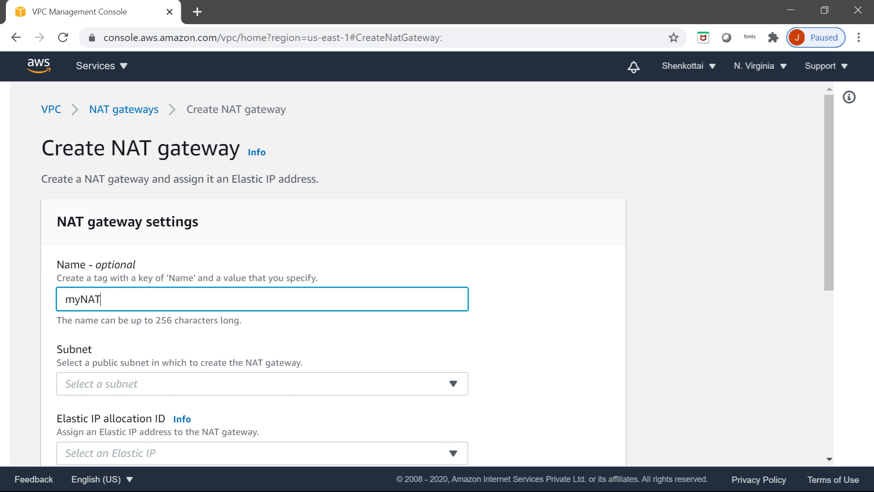
# Step: Consult the network diagram in Paint for the NAT gateway's placement and set its subnet to dz_public2 in the VPC console
pyautogui.scroll(-3, 437, 274)
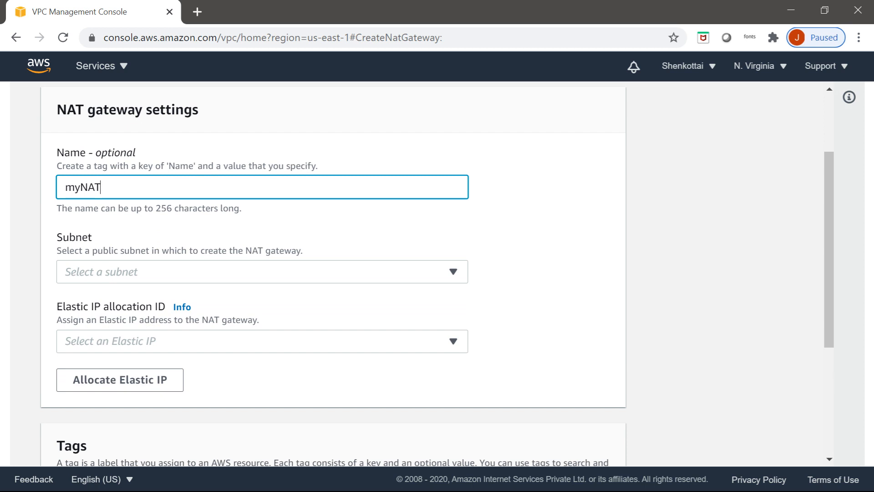
pyautogui.click(262, 272)
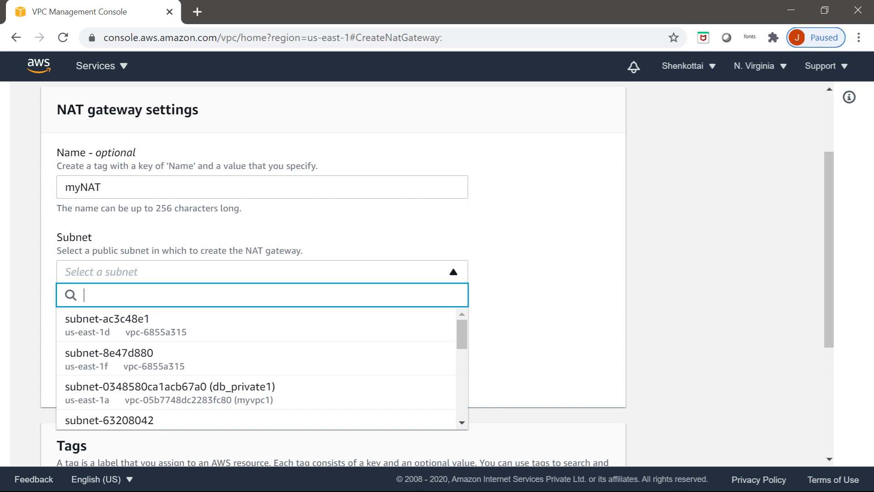
pyautogui.hotkey('alt', 'Tab')
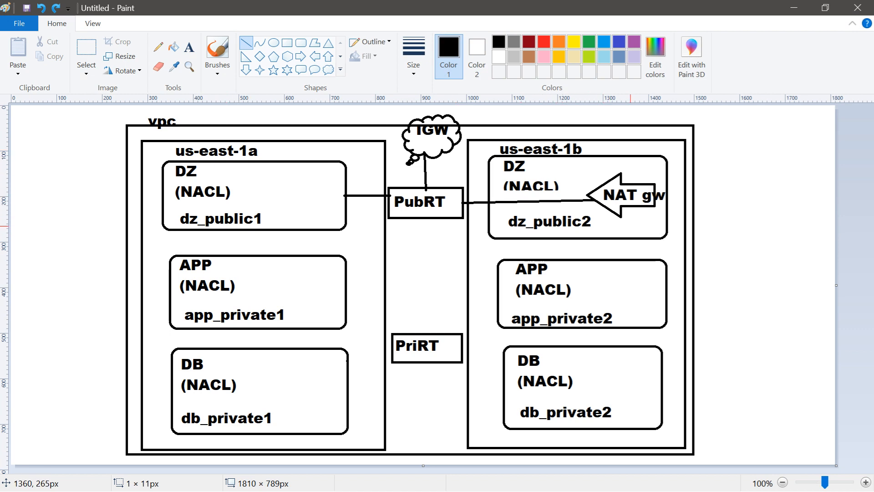
pyautogui.hotkey('alt', 'Tab')
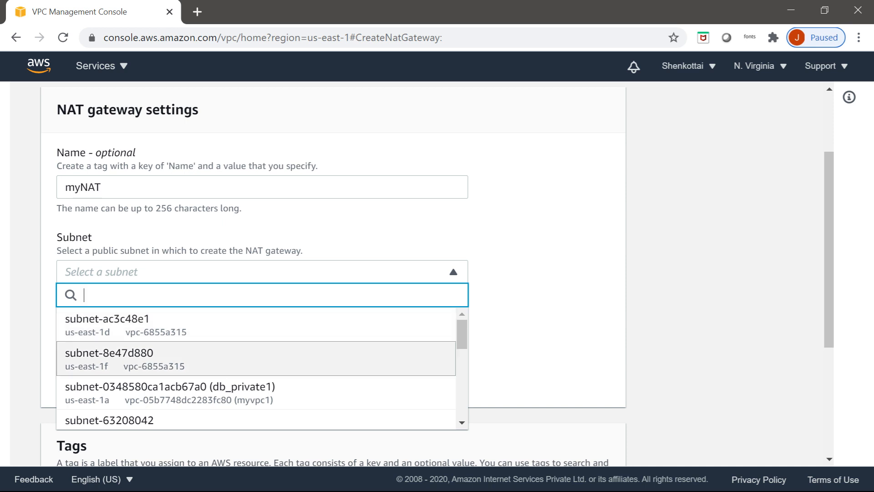
pyautogui.scroll(-4, 255, 368)
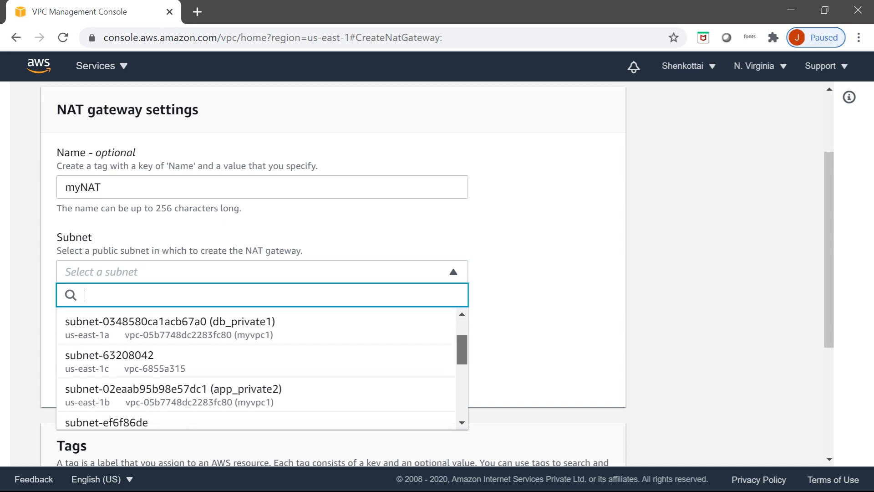
pyautogui.scroll(-3, 255, 368)
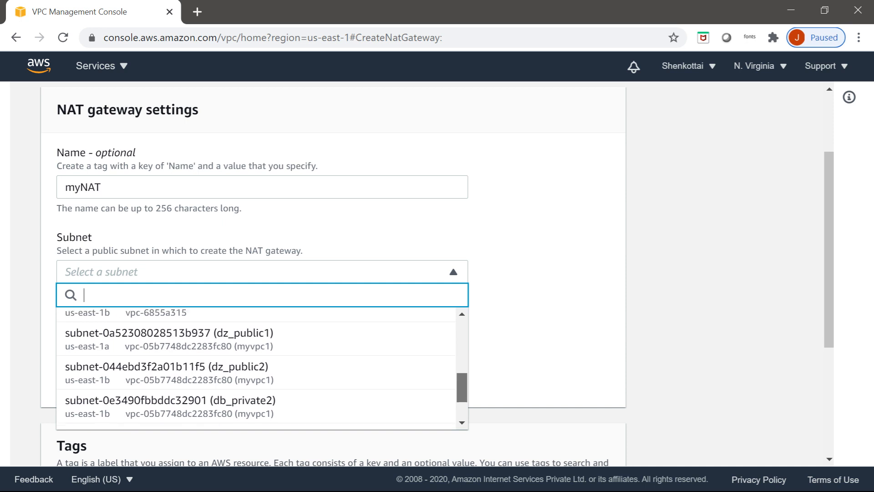
pyautogui.scroll(-1, 255, 360)
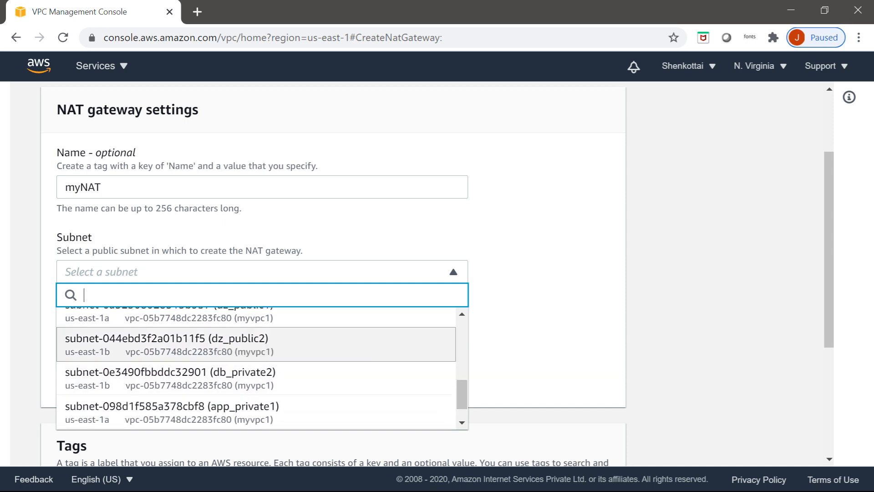
pyautogui.click(214, 345)
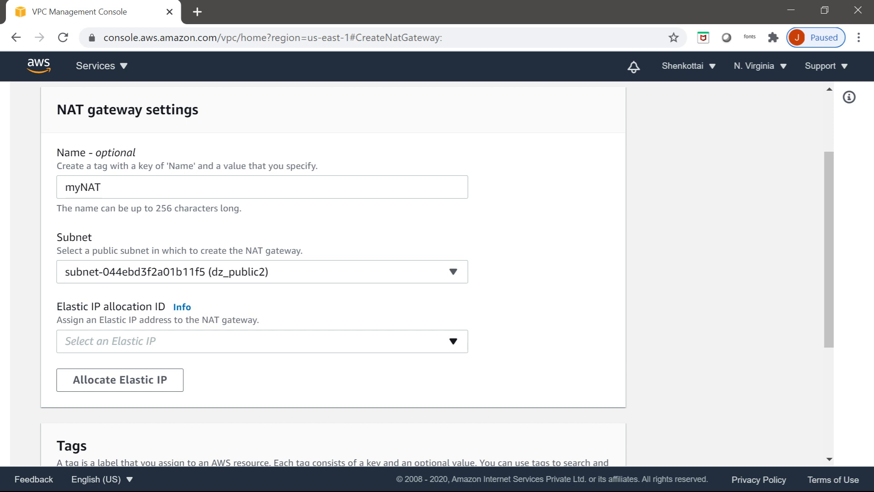
# Step: Recheck the NAT gateway's subnet against the Paint diagram and look through the available Elastic IP allocations in the VPC console
pyautogui.click(262, 272)
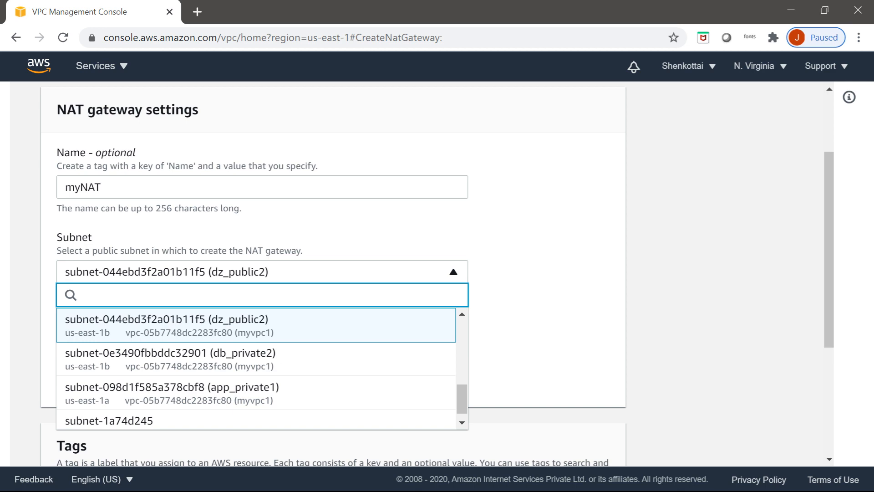
pyautogui.hotkey('alt', 'Tab')
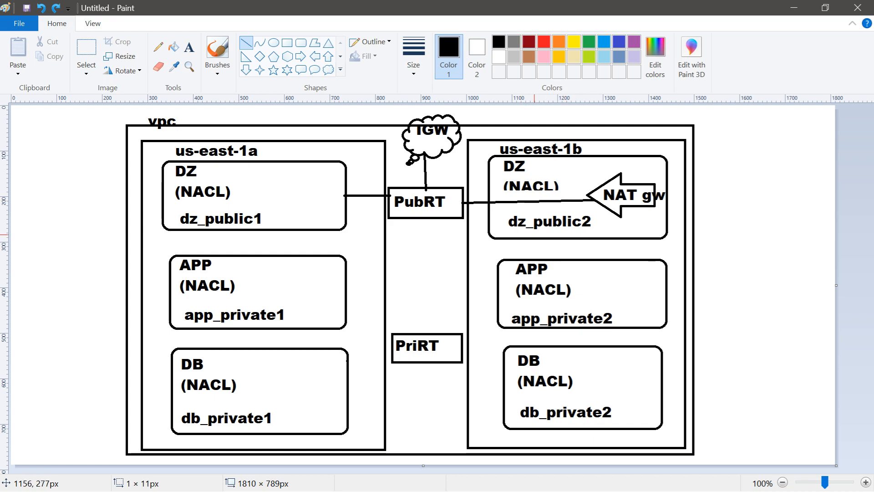
pyautogui.hotkey('alt', 'Tab')
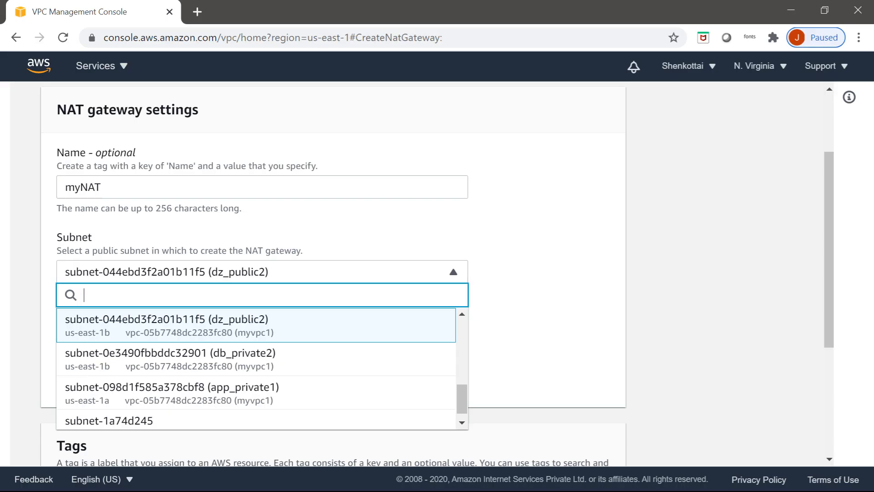
pyautogui.press('Escape')
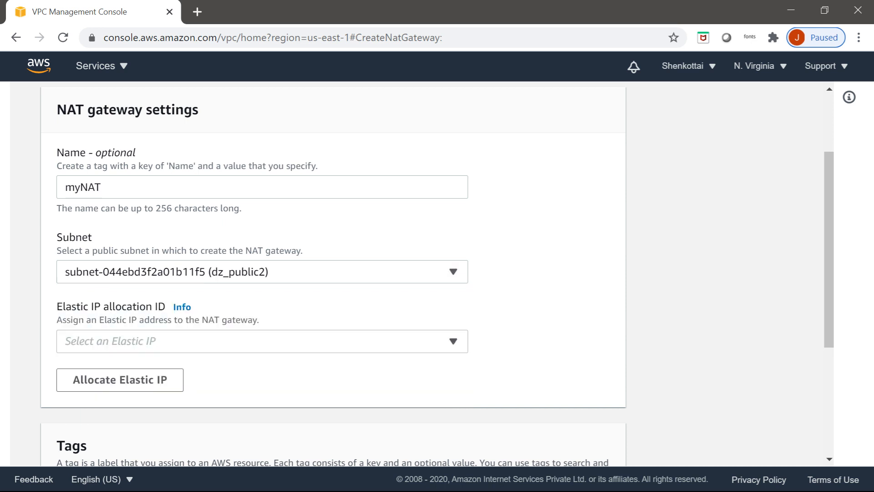
pyautogui.click(262, 342)
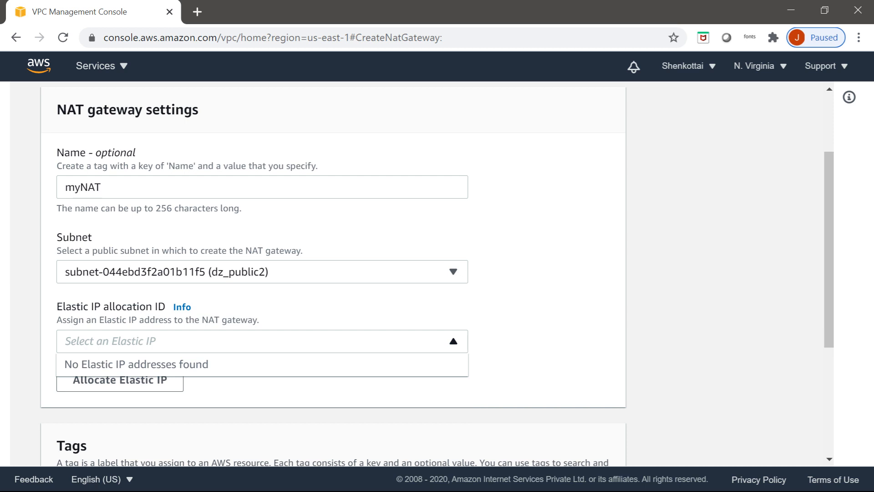
pyautogui.press('Escape')
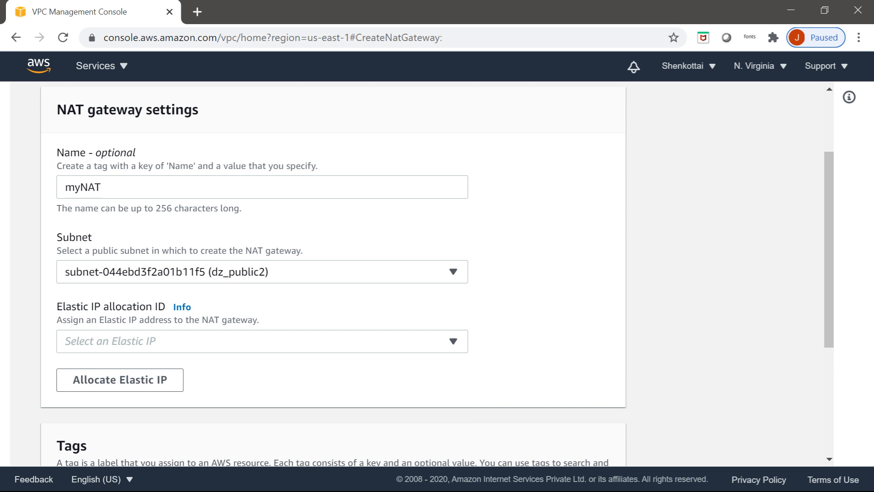
# Step: Allocate a new Elastic IP for the NAT gateway and create myNAT with that allocation selected
pyautogui.press('alt')
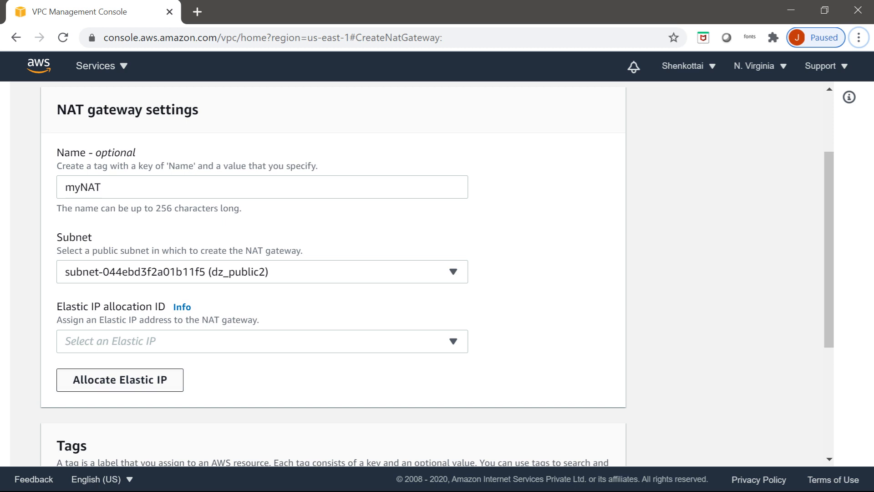
pyautogui.click(120, 380)
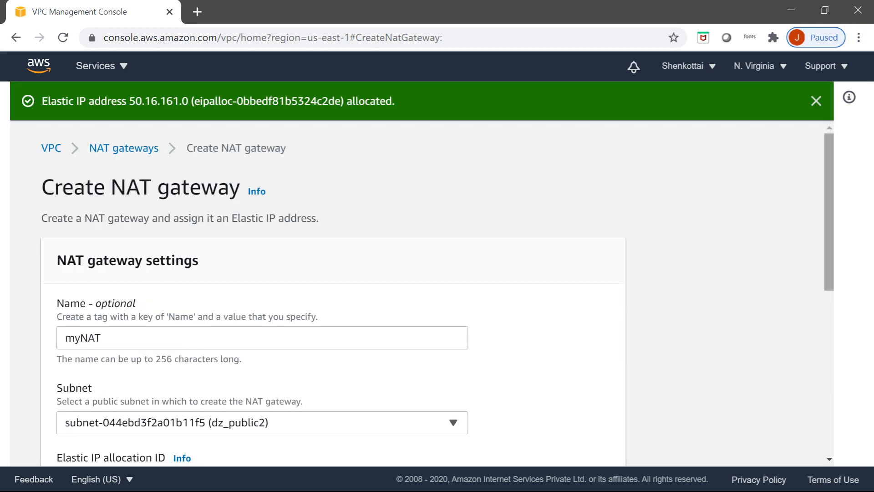
pyautogui.scroll(-4, 437, 296)
pyautogui.moveTo(828, 304)
pyautogui.mouseDown()
pyautogui.moveTo(829, 339)
pyautogui.moveTo(828, 314)
pyautogui.mouseUp()
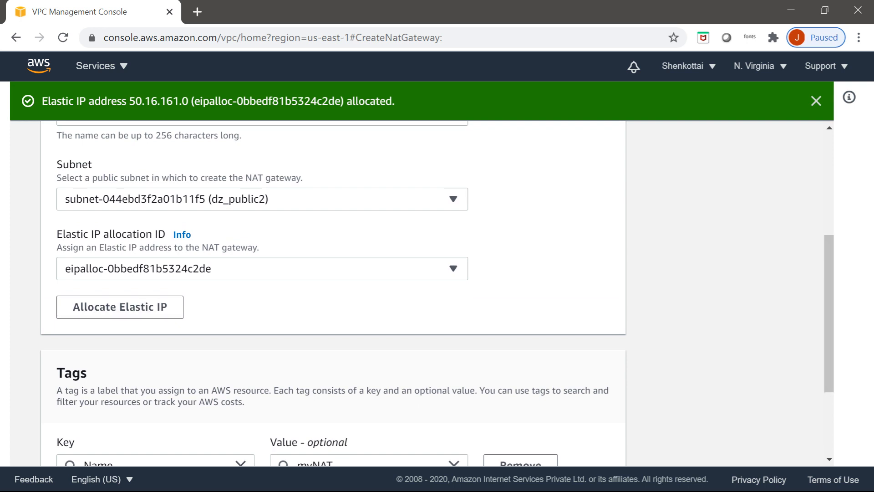
pyautogui.moveTo(829, 314); pyautogui.dragTo(829, 348)
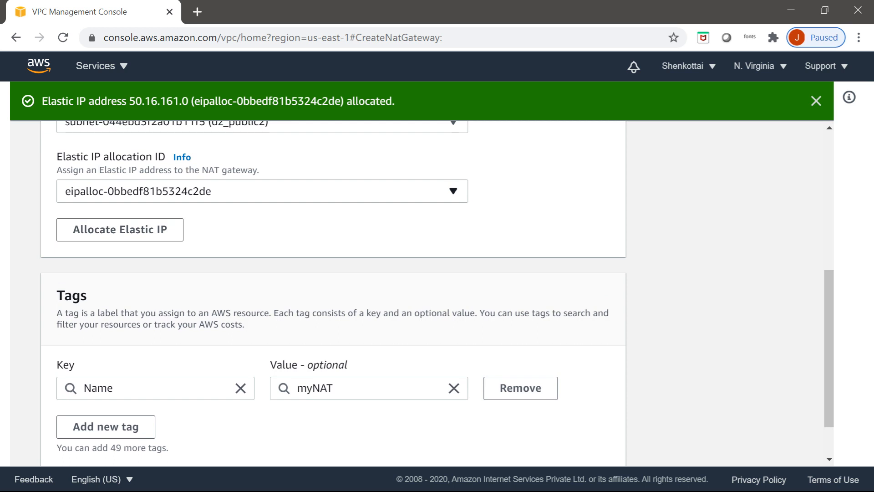
pyautogui.click(209, 191)
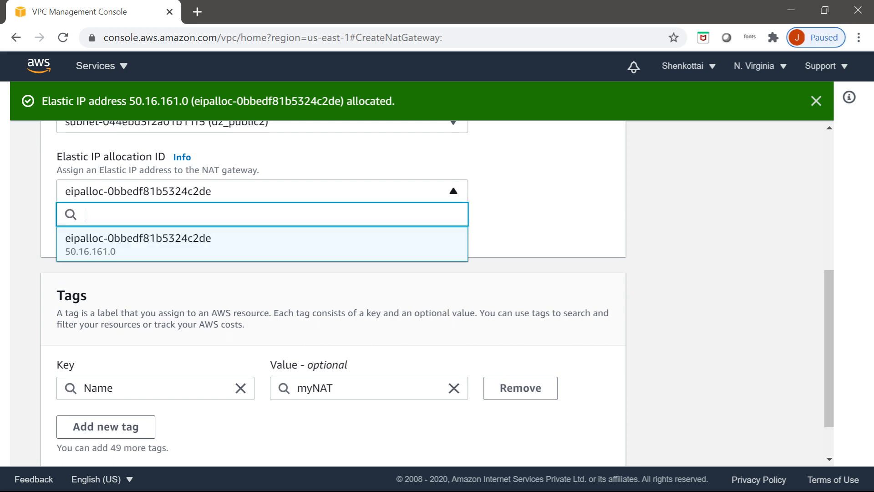
pyautogui.click(182, 244)
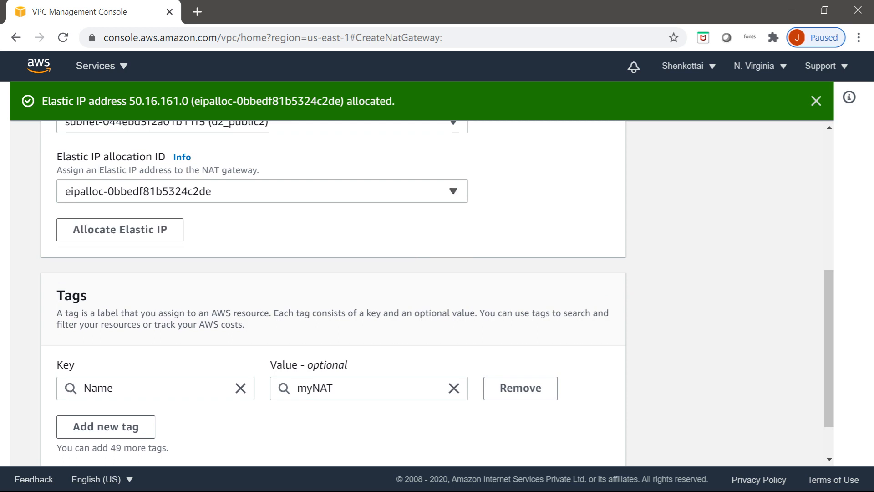
pyautogui.scroll(-2, 333, 291)
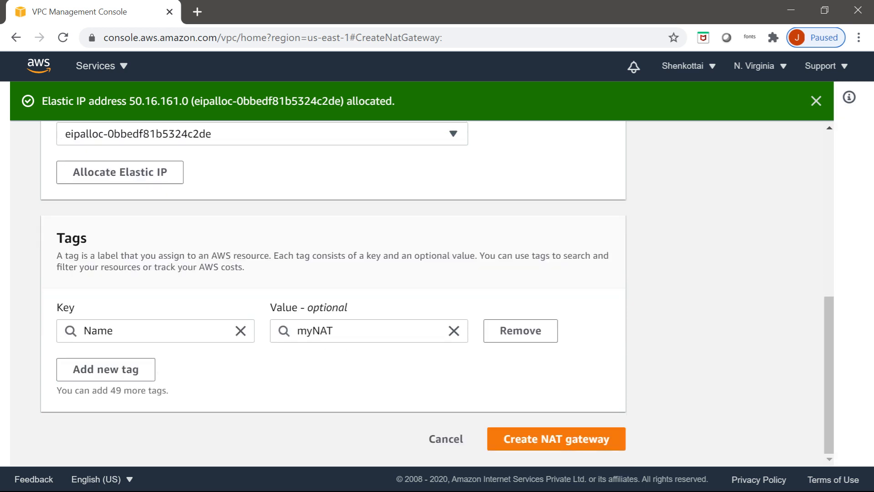
pyautogui.click(557, 439)
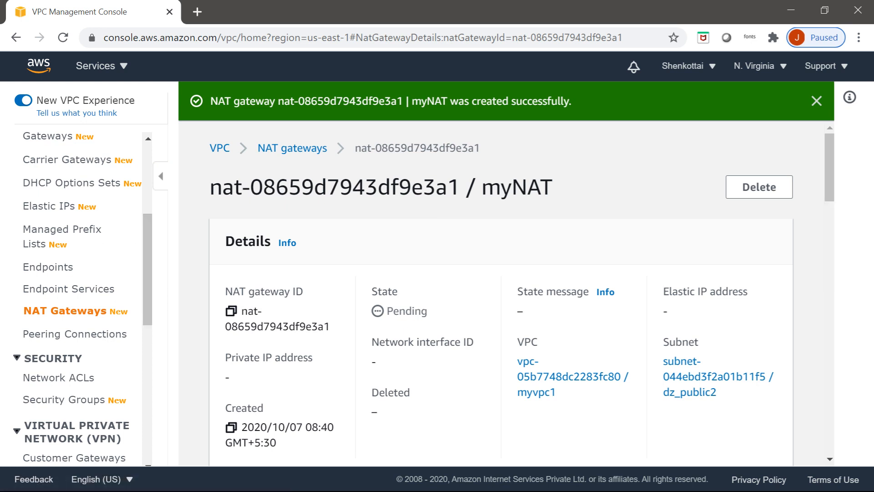
# Step: Create a route table named publicRT in the myvpc1 VPC
pyautogui.moveTo(148, 267); pyautogui.dragTo(148, 198)
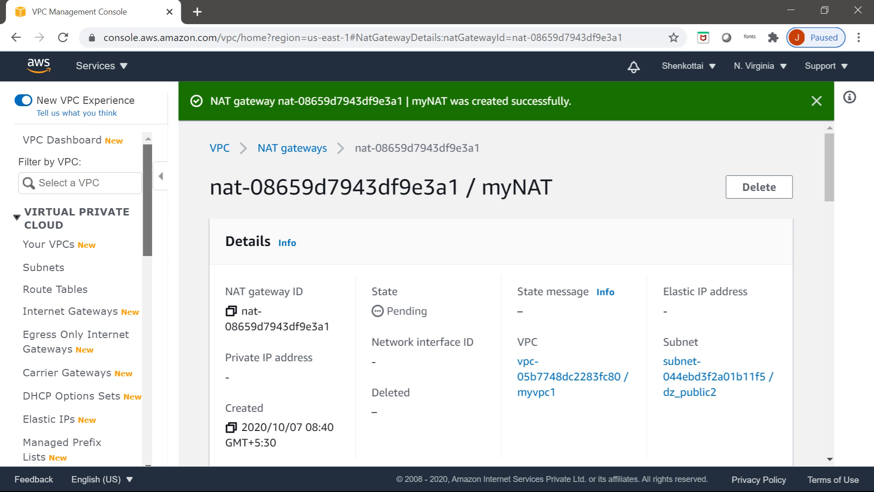
pyautogui.click(61, 289)
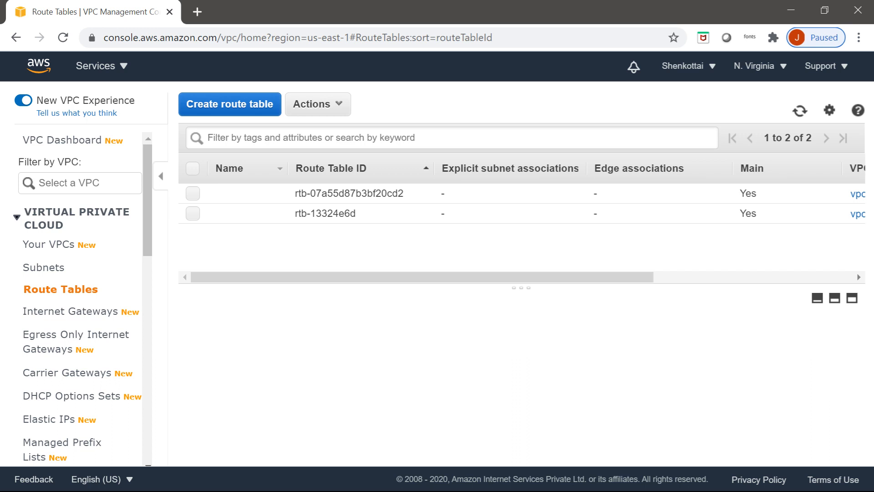
pyautogui.click(230, 105)
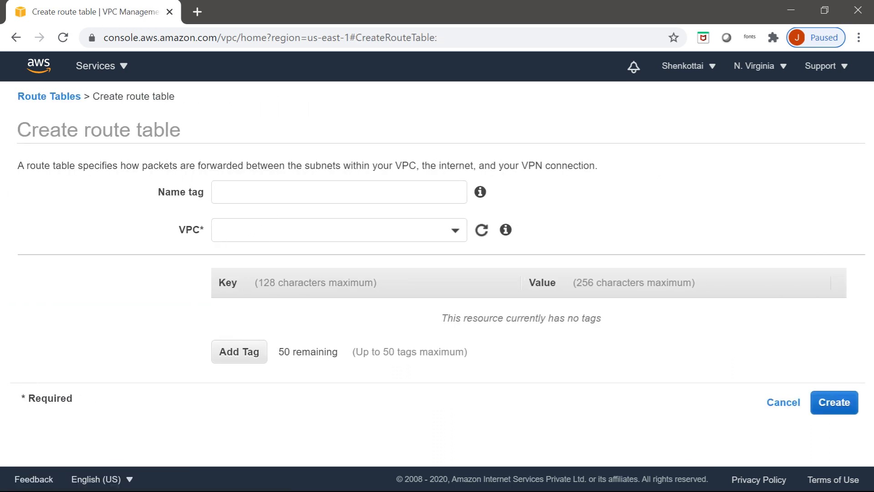
pyautogui.click(338, 192)
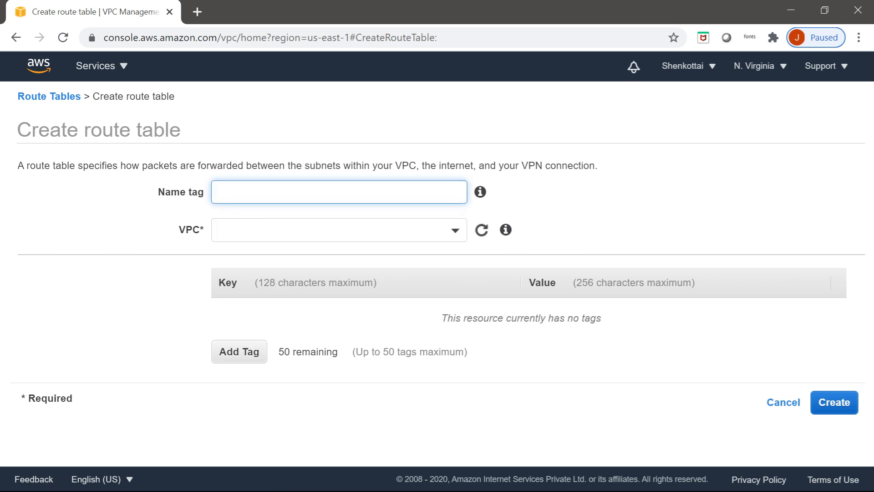
pyautogui.write('pub')
pyautogui.write('liv')
pyautogui.write('c')
pyautogui.write('RT')
pyautogui.click(340, 230)
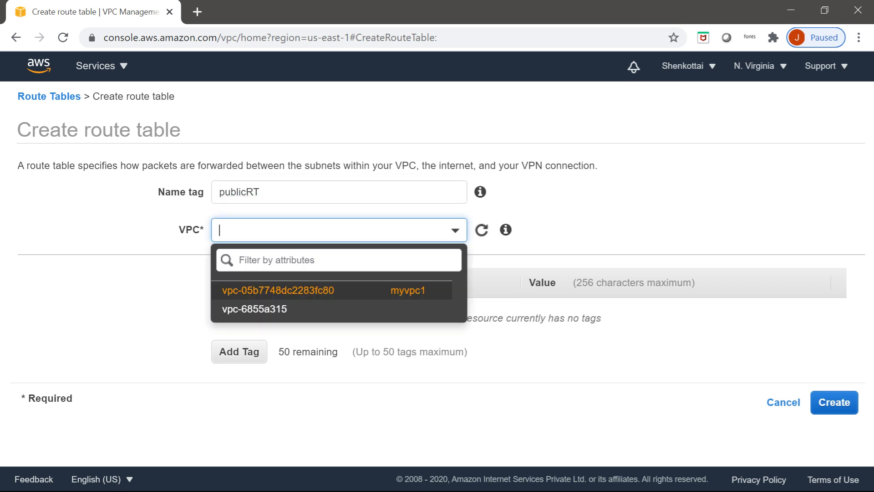
pyautogui.click(291, 291)
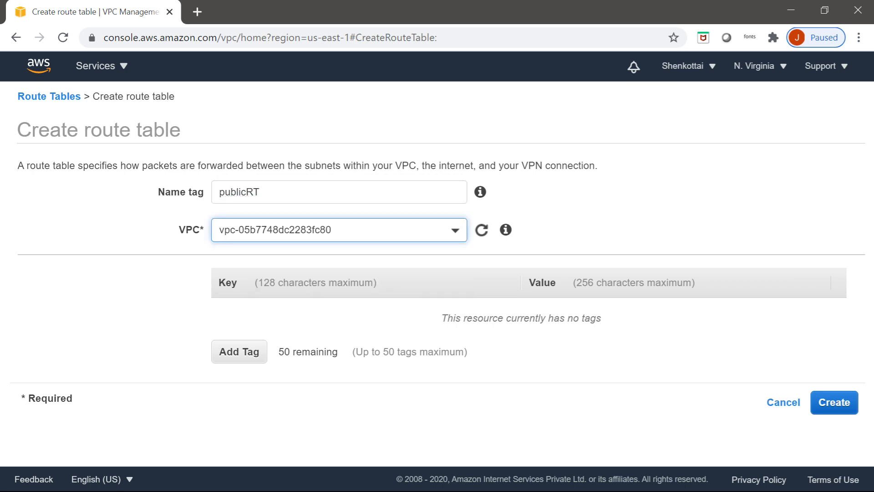
pyautogui.click(835, 402)
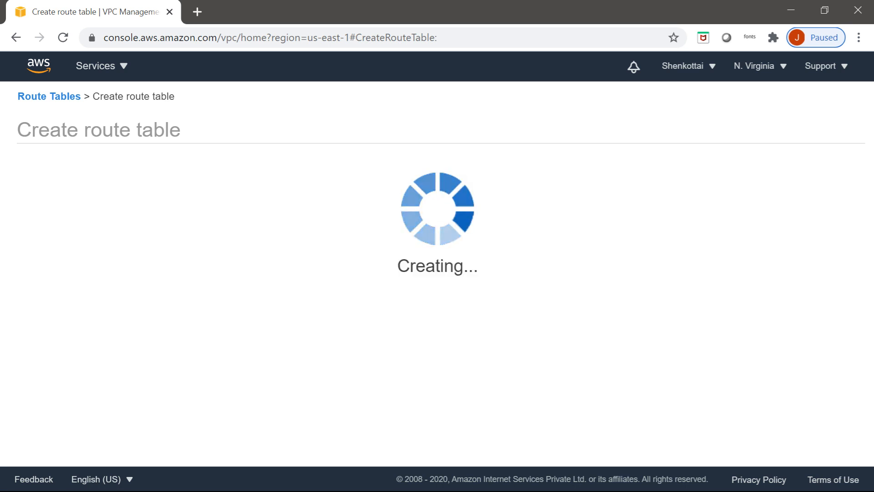
pyautogui.click(682, 260)
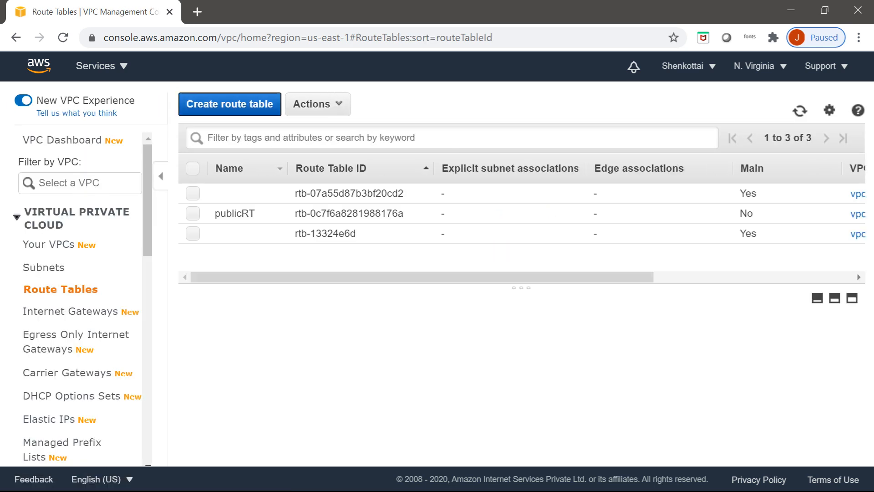
# Step: Create a second route table named privateRT in the myvpc1 VPC
pyautogui.click(229, 104)
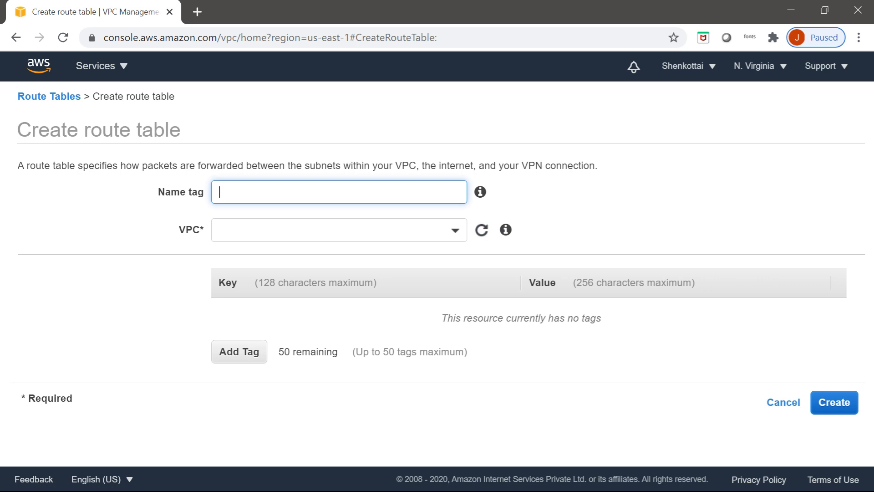
pyautogui.write('privateRT')
pyautogui.press('Tab')
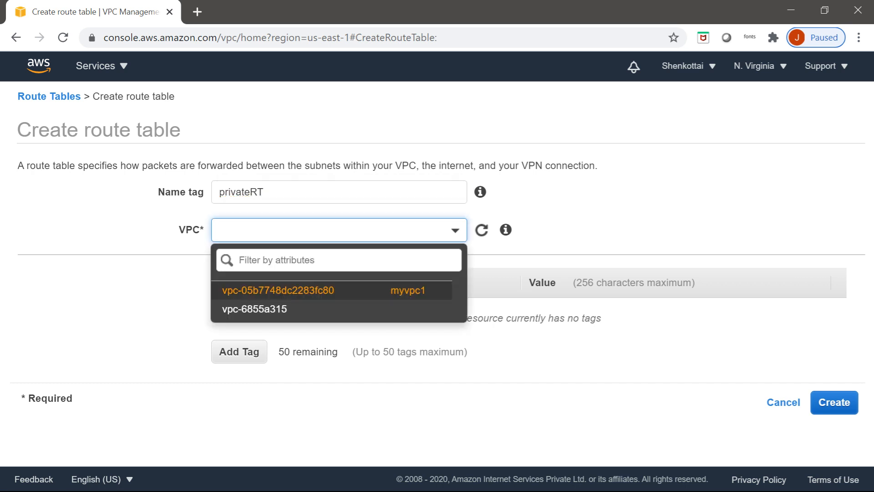
pyautogui.press('Return')
pyautogui.click(834, 402)
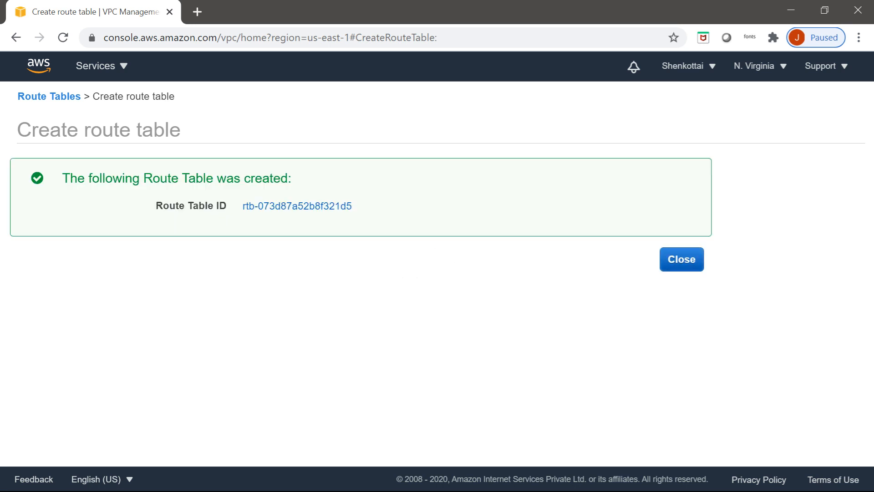
pyautogui.click(682, 259)
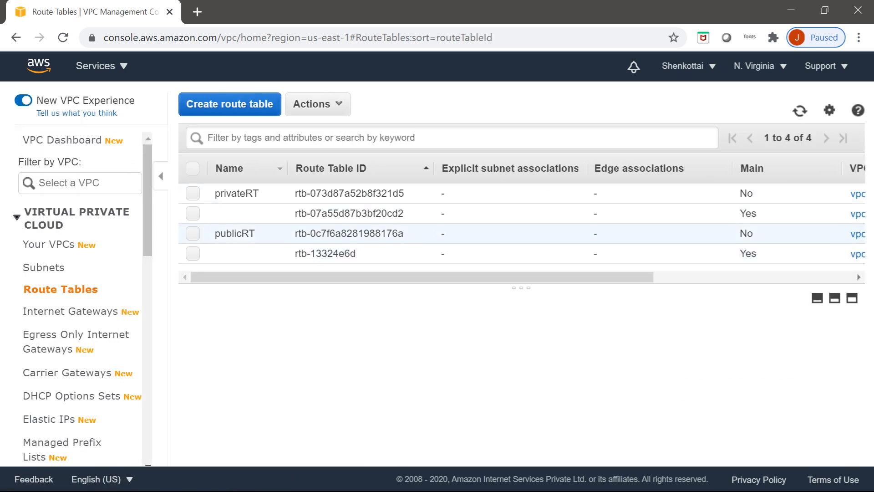
# Step: Add a new route with destination 0.0.0.0/0 to the publicRT route table
pyautogui.click(194, 233)
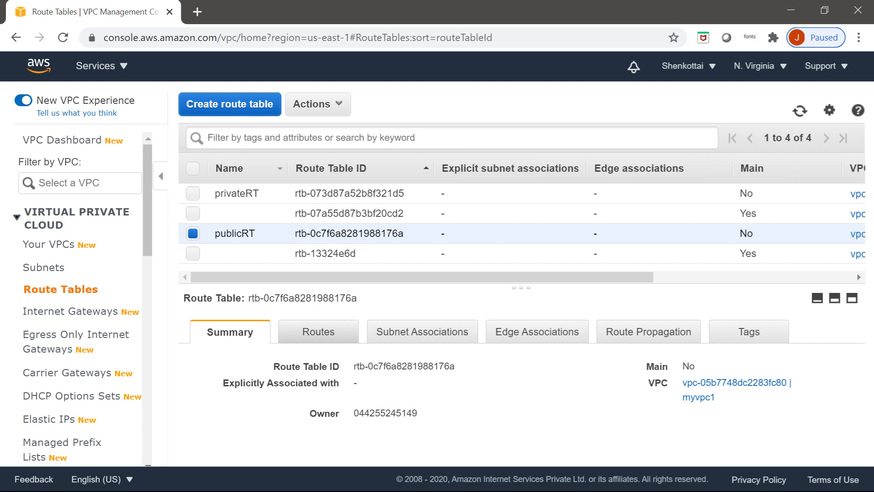
pyautogui.click(318, 331)
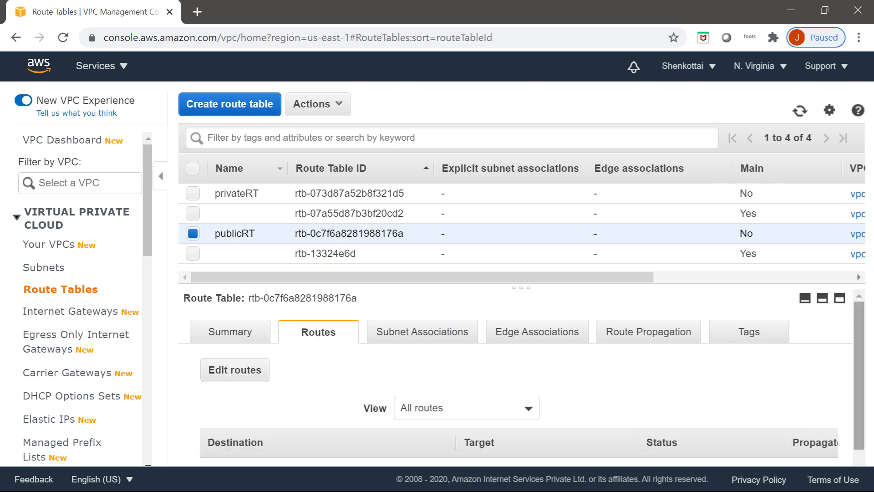
pyautogui.moveTo(859, 364); pyautogui.dragTo(859, 381)
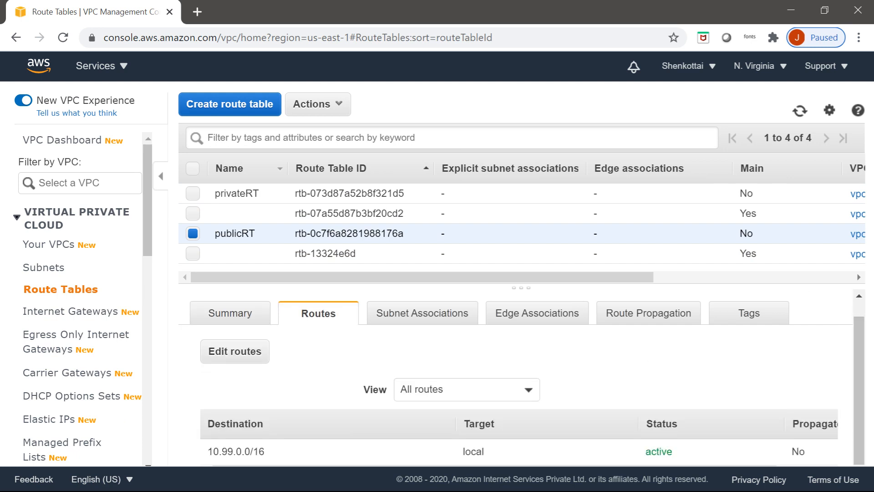
pyautogui.click(235, 351)
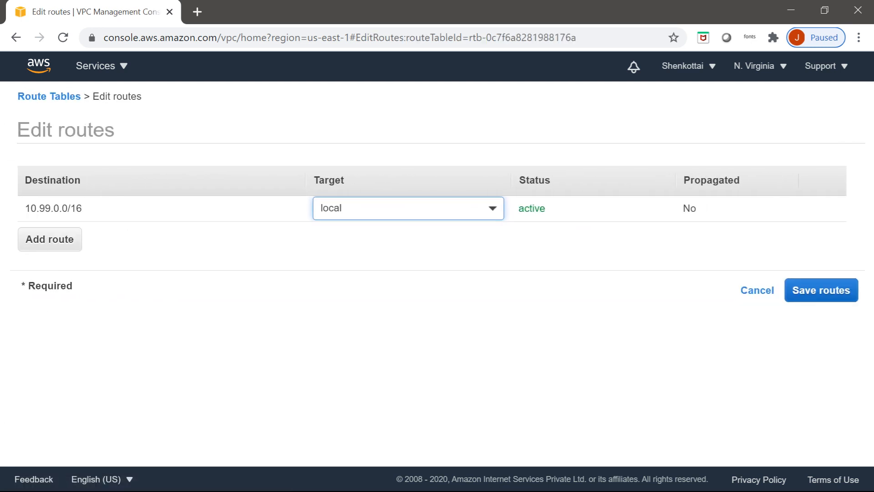
pyautogui.click(49, 239)
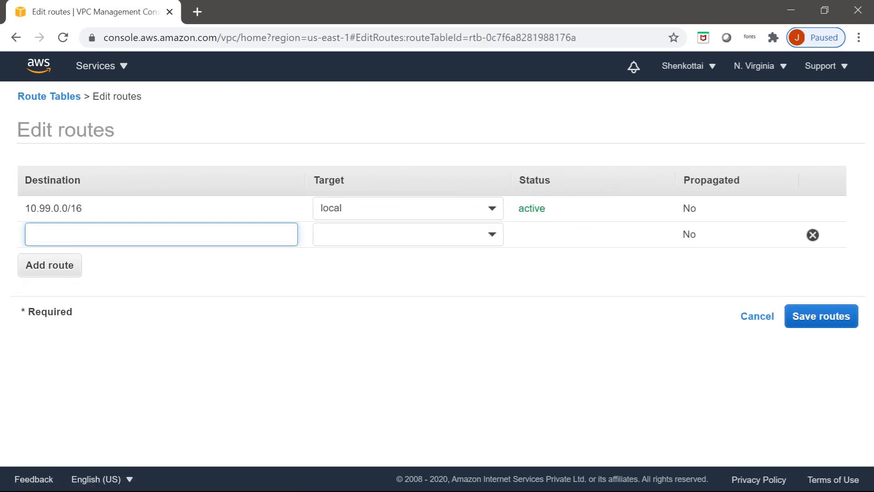
pyautogui.write('0')
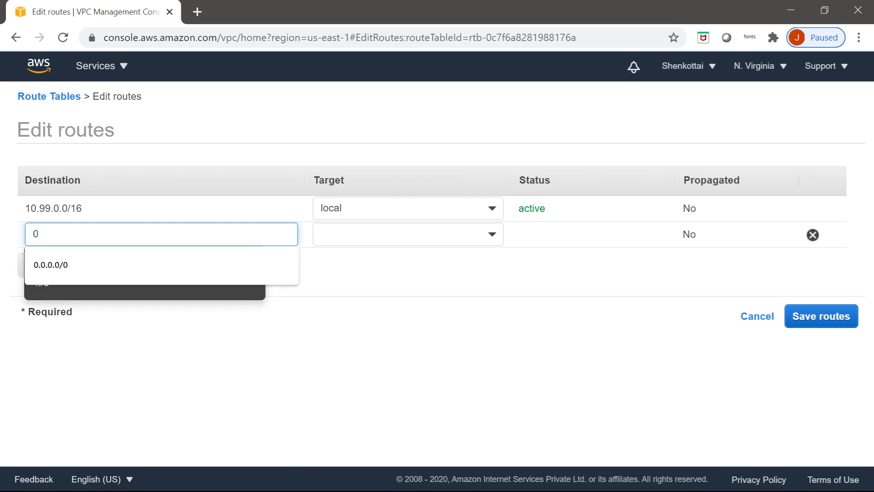
pyautogui.press('Down')
pyautogui.press('Return')
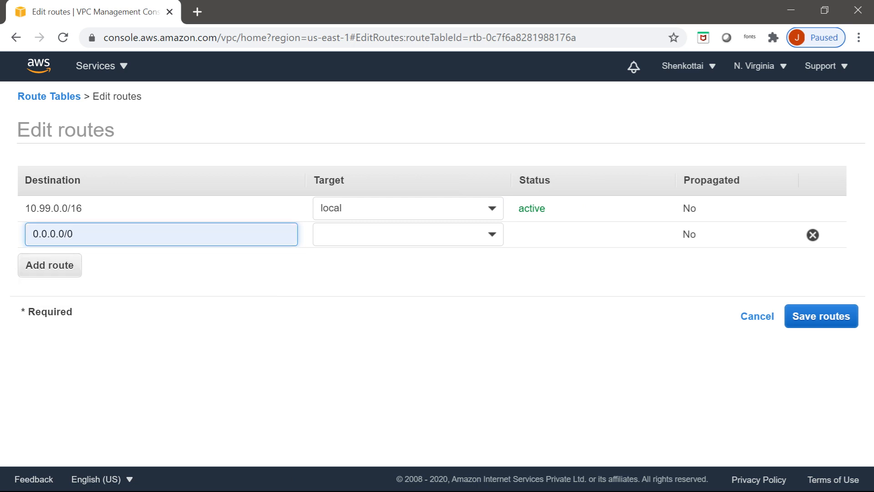
# Step: Set the new route's target to the myigw internet gateway and save publicRT's routes
pyautogui.press('Tab')
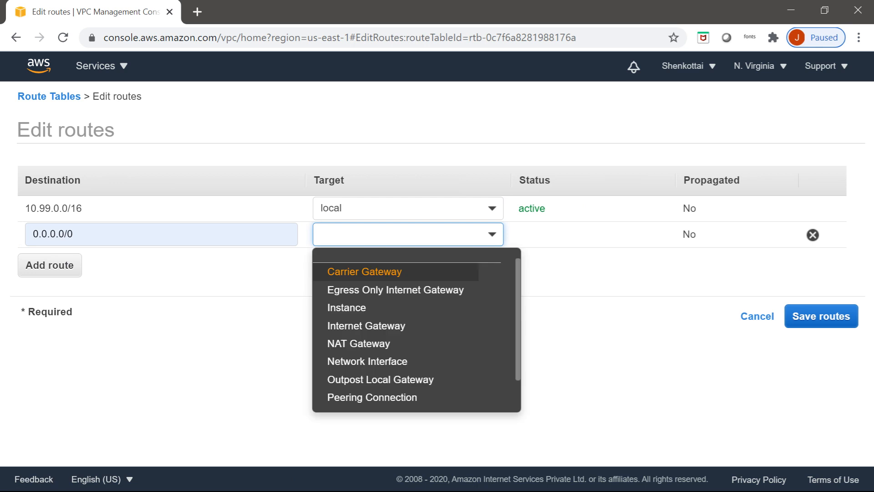
pyautogui.press('Down')
pyautogui.press('Down')
pyautogui.press('Down')
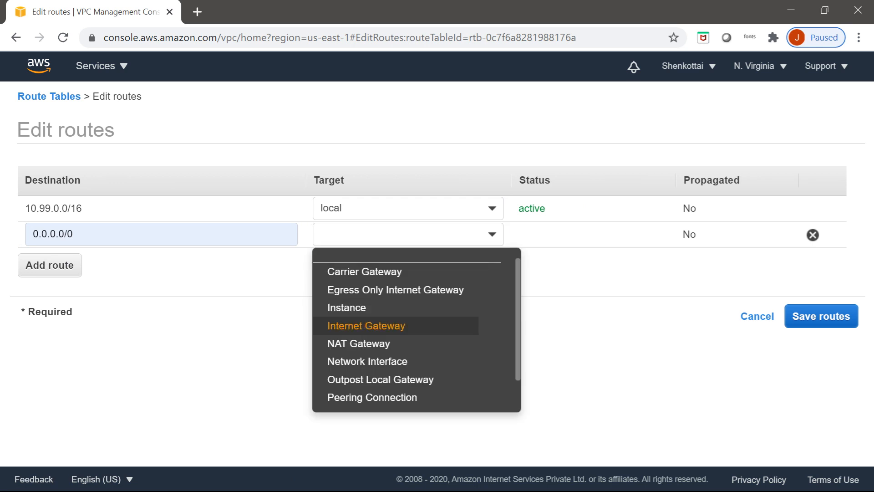
pyautogui.write('igw-')
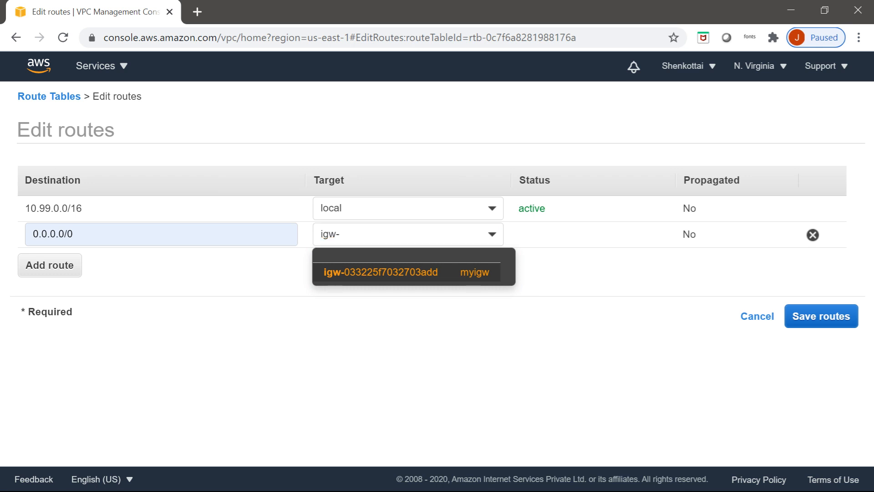
pyautogui.press('Return')
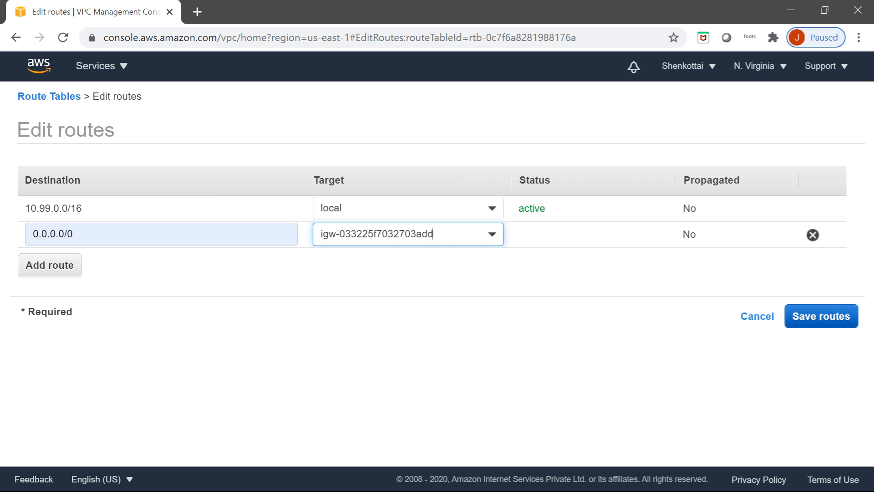
pyautogui.click(821, 317)
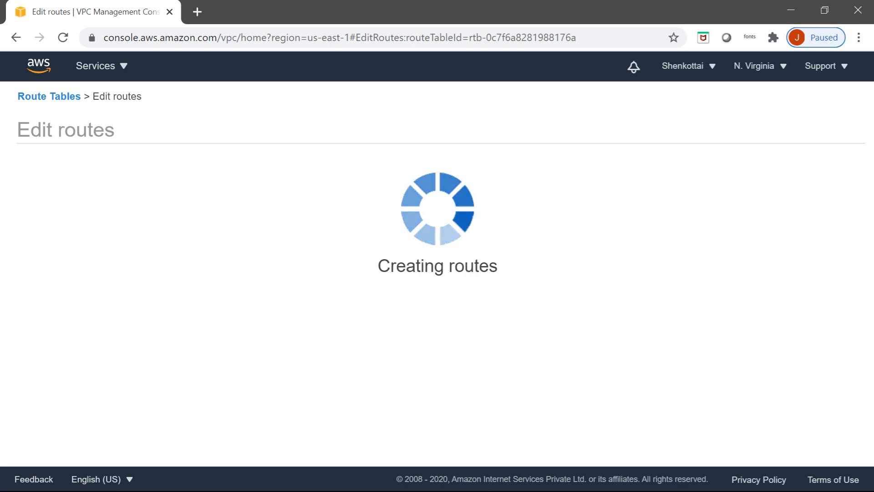
pyautogui.click(682, 221)
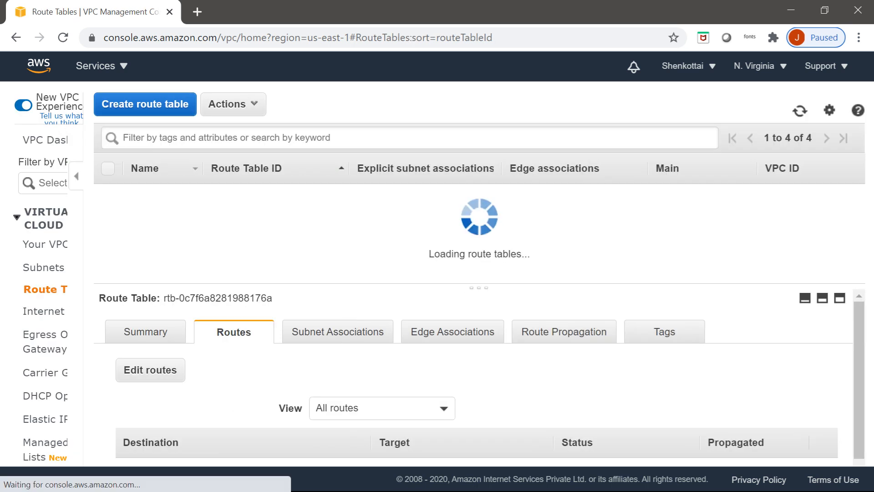
# Step: Associate the subnets dz_public1 and dz_public2 with the publicRT route table and save the associations
pyautogui.click(422, 331)
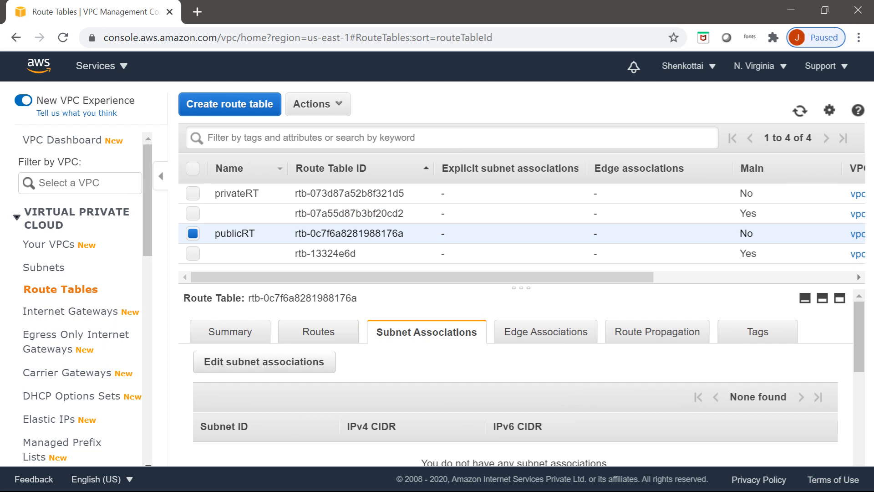
pyautogui.scroll(-2, 519, 378)
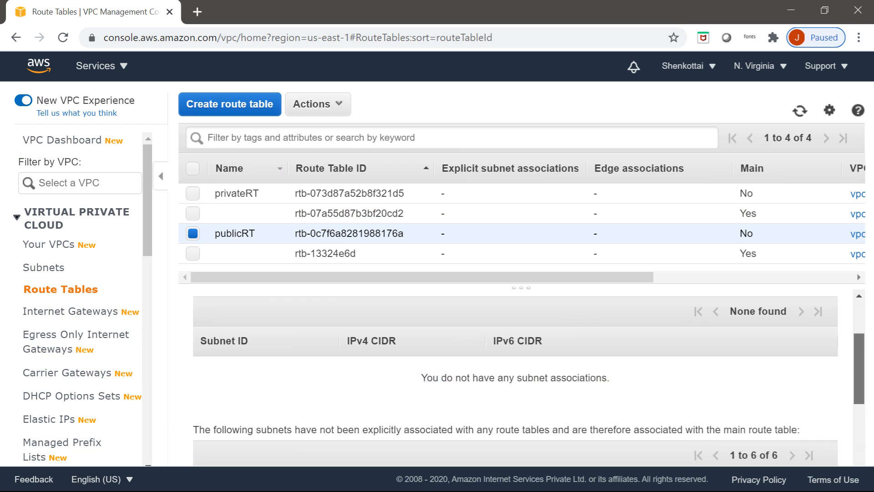
pyautogui.scroll(2, 519, 378)
pyautogui.click(264, 362)
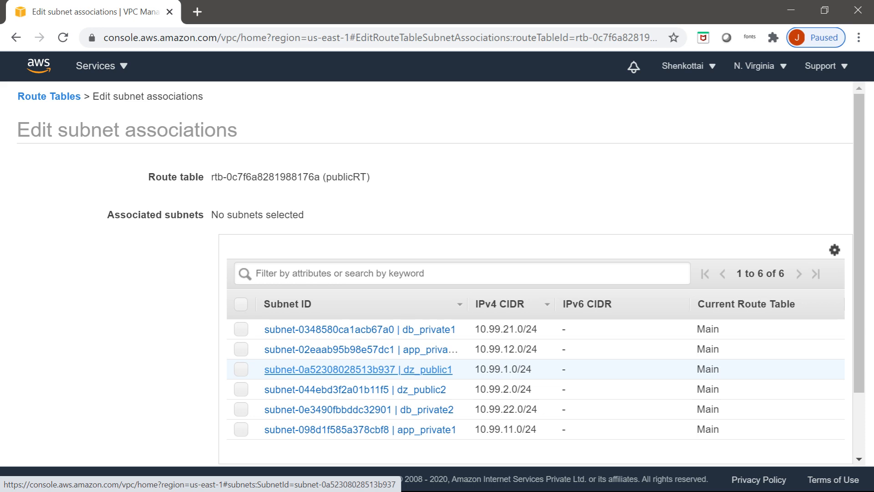
pyautogui.hotkey('alt', 'Tab')
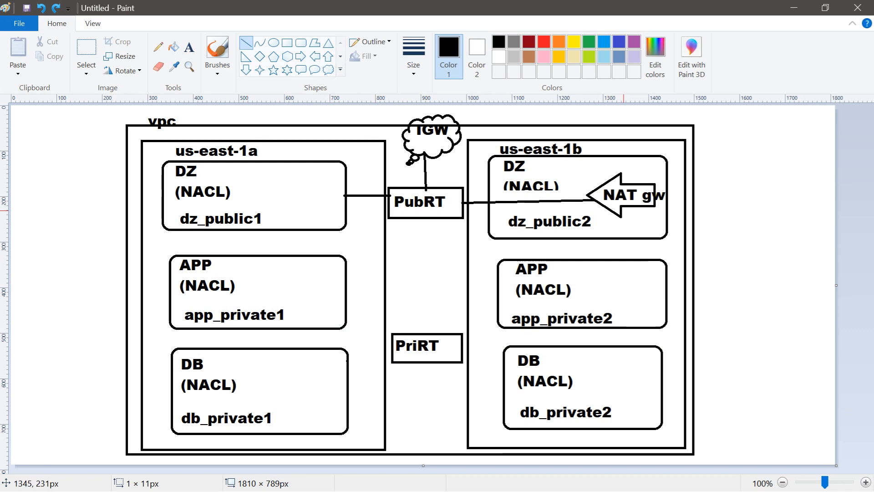
pyautogui.hotkey('alt', 'Tab')
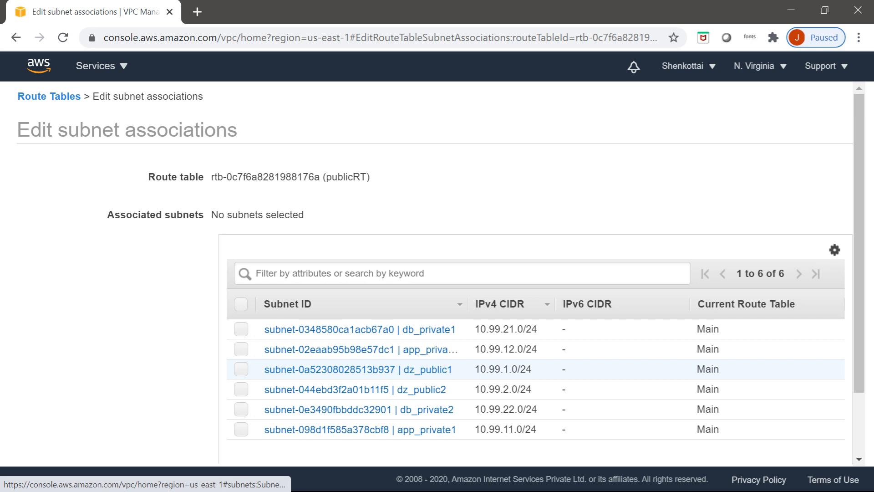
pyautogui.click(241, 369)
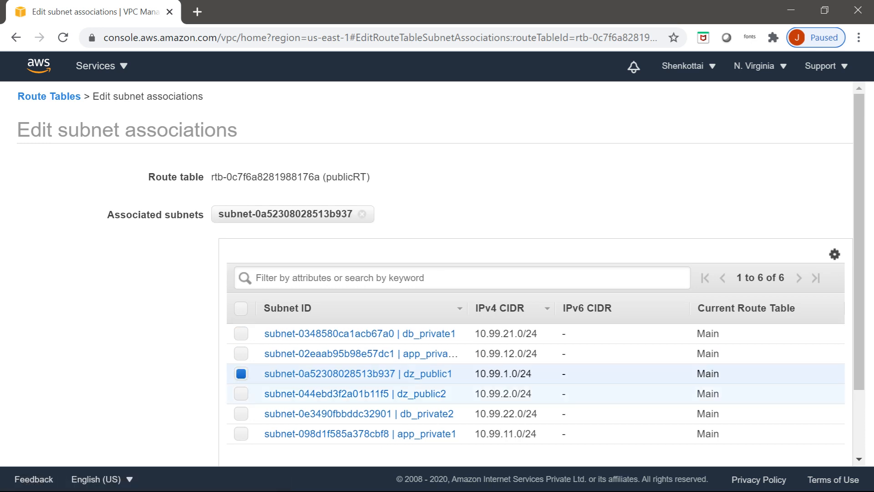
pyautogui.click(241, 394)
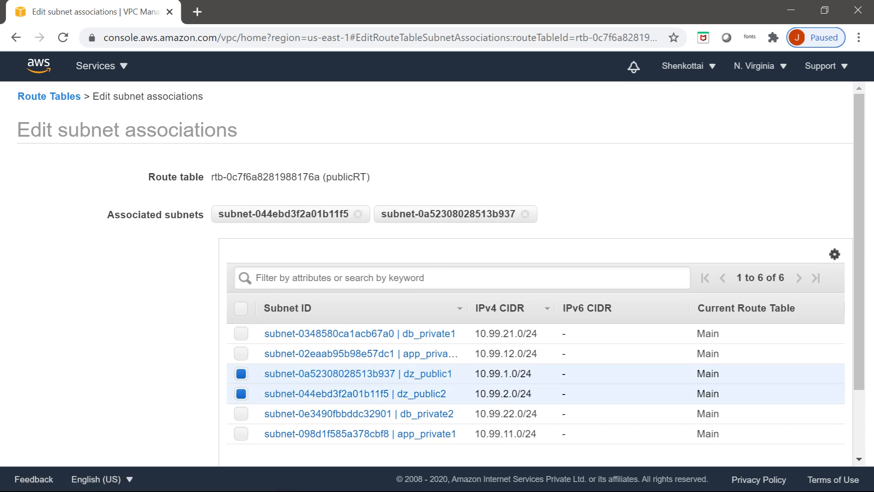
pyautogui.moveTo(860, 283); pyautogui.dragTo(859, 360)
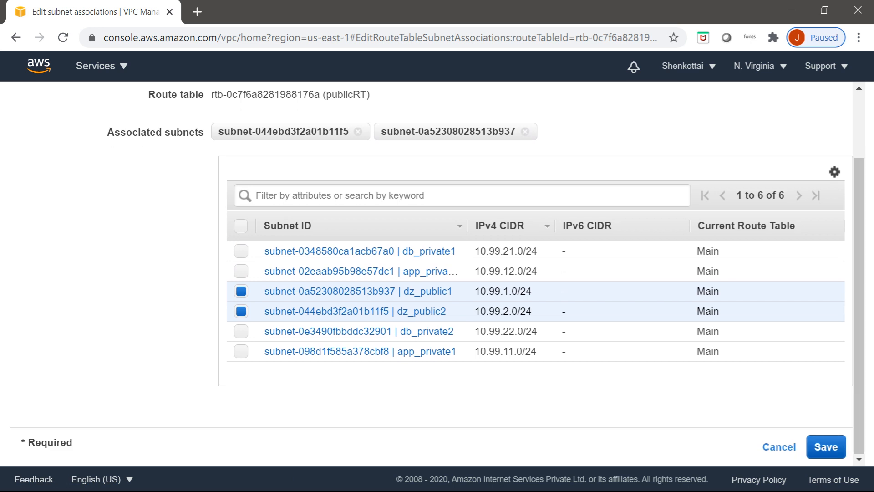
pyautogui.click(826, 447)
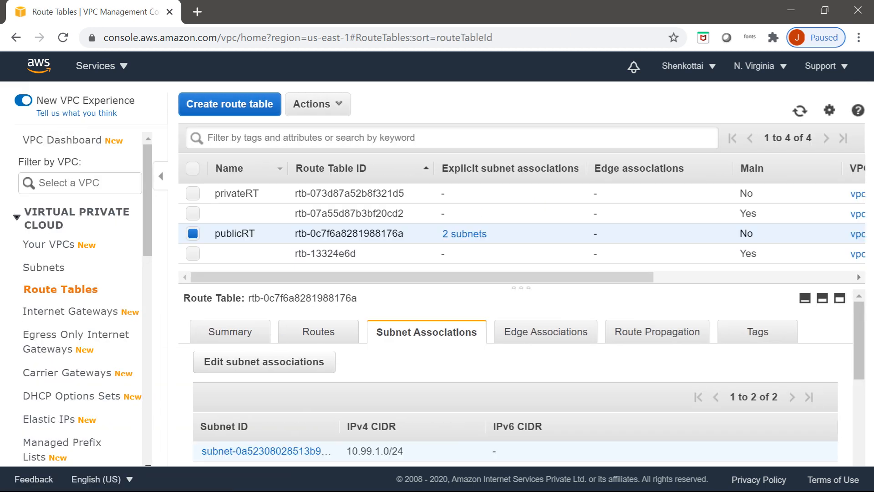
pyautogui.scroll(-3, 521, 378)
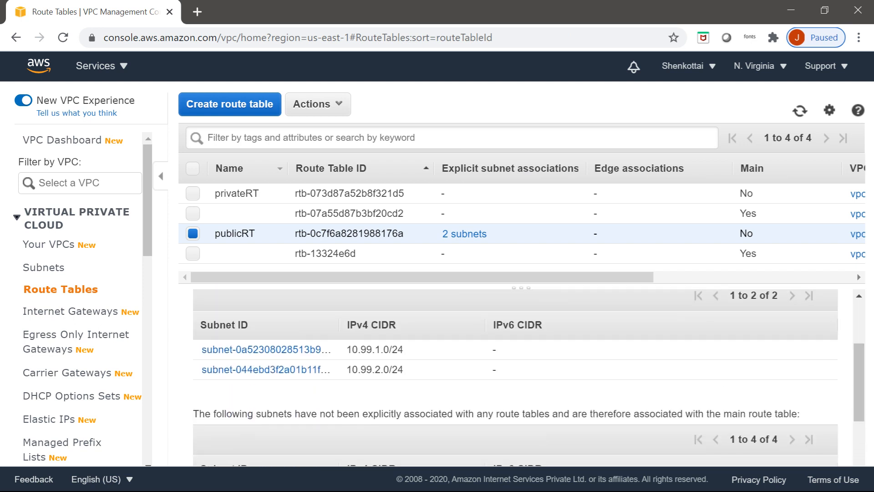
# Step: Add a new route with destination 0.0.0.0/0 to the privateRT route table
pyautogui.click(193, 193)
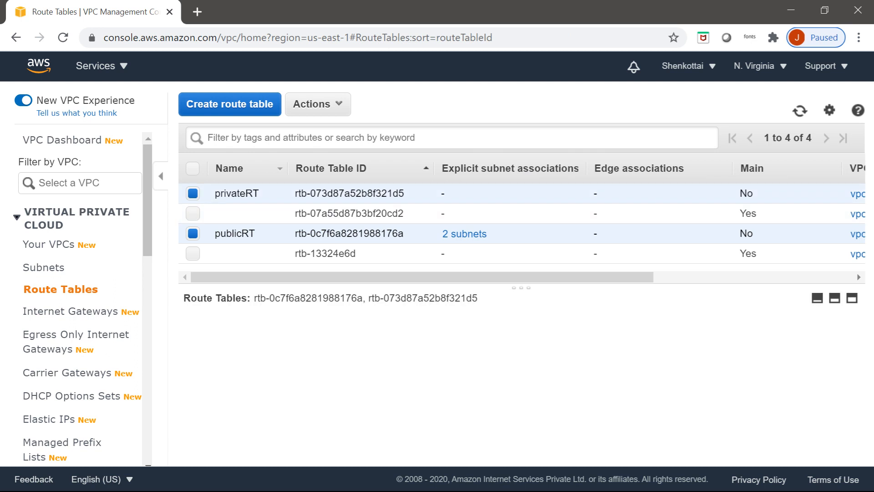
pyautogui.click(193, 233)
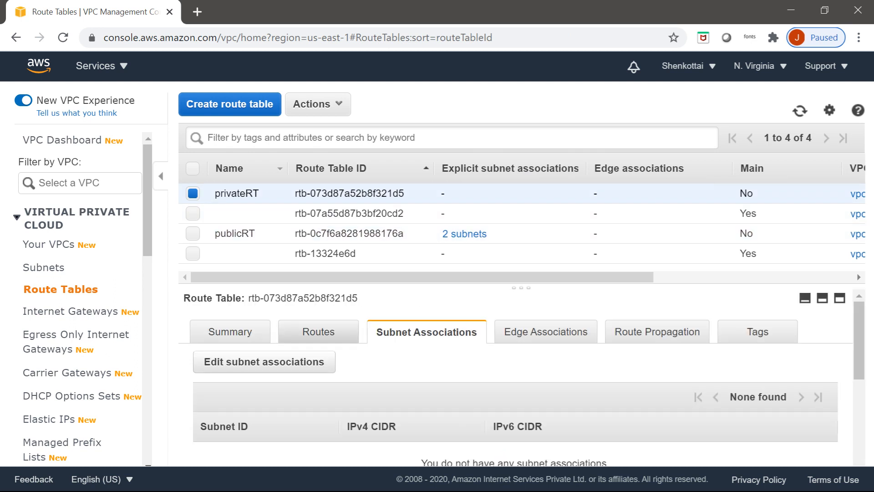
pyautogui.click(318, 331)
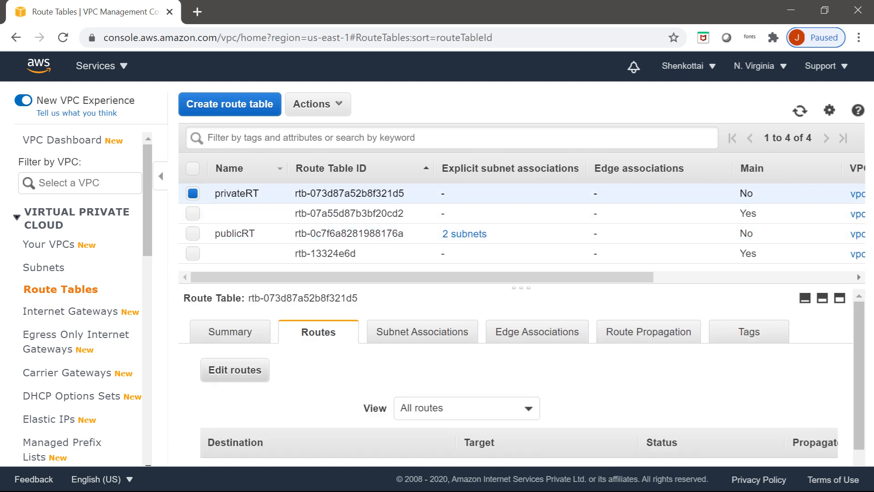
pyautogui.click(235, 370)
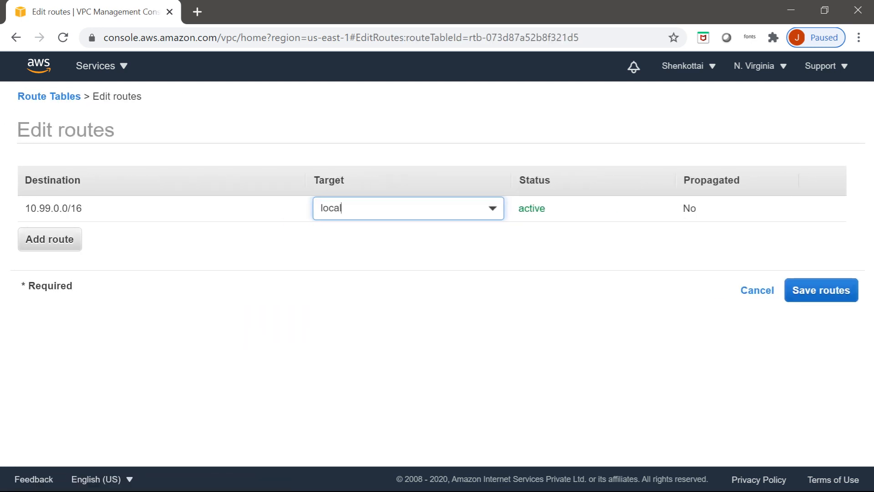
pyautogui.click(49, 239)
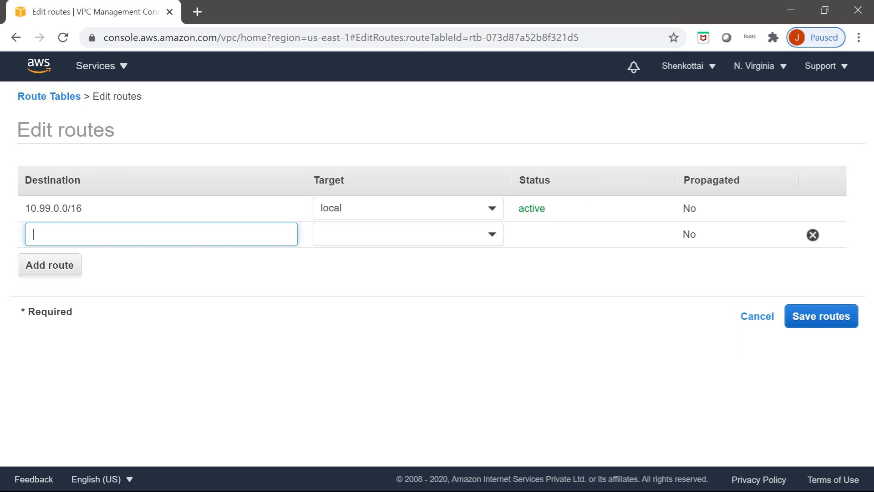
pyautogui.write('0')
pyautogui.press('Down')
pyautogui.press('Return')
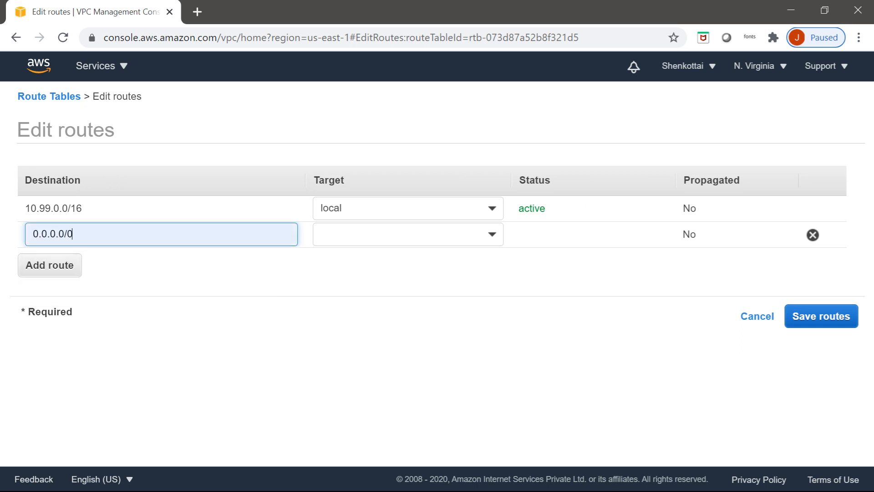
# Step: Set the new route's target to the myNAT NAT gateway and save privateRT's routes
pyautogui.press('Tab')
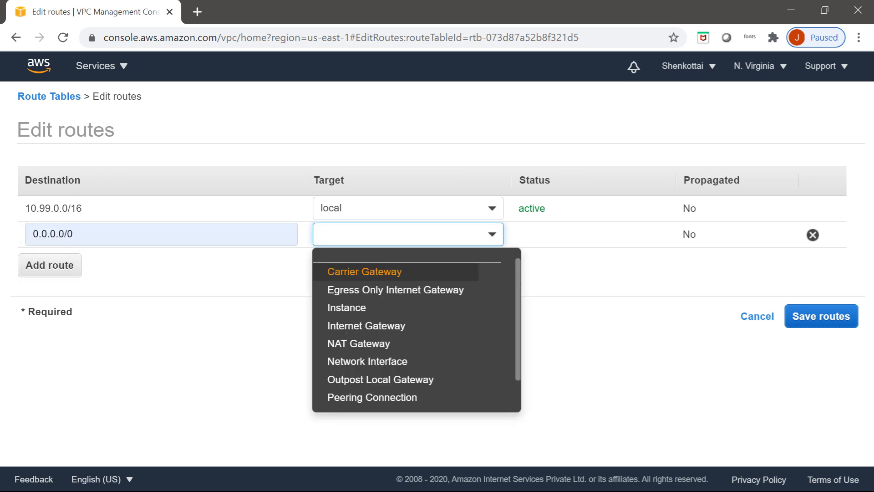
pyautogui.press('Down')
pyautogui.press('Down')
pyautogui.press('Down')
pyautogui.press('Down')
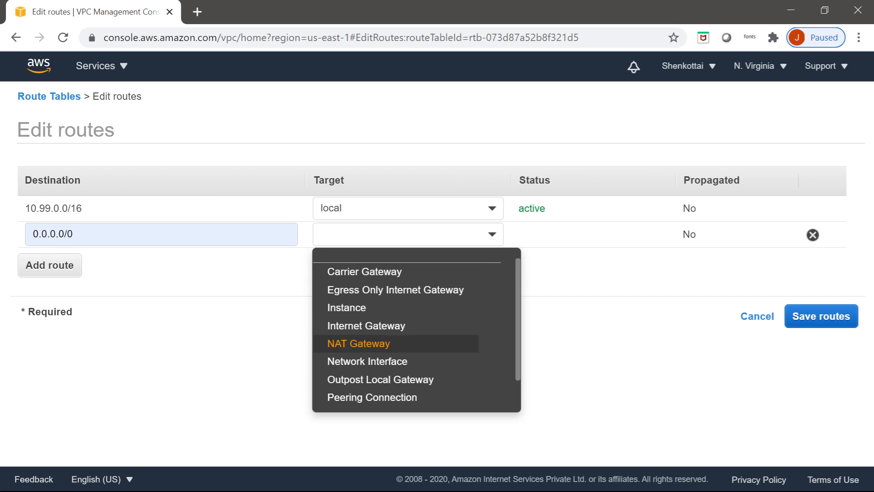
pyautogui.write('nat-')
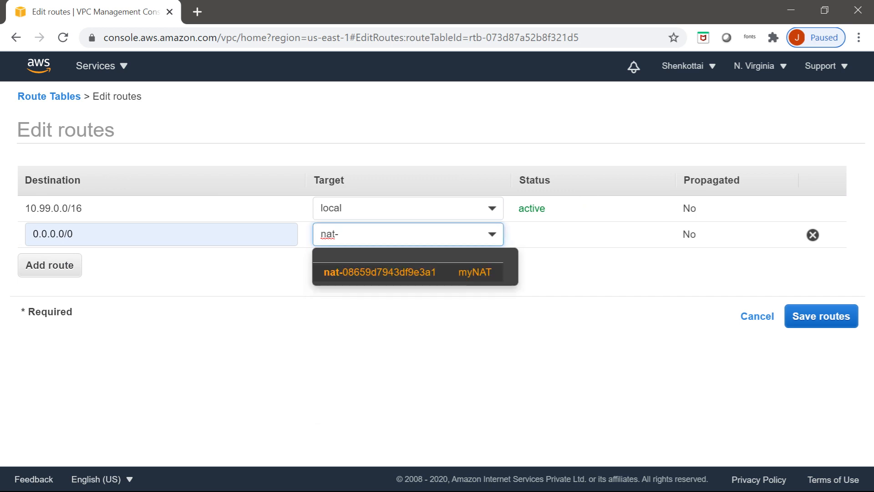
pyautogui.press('Return')
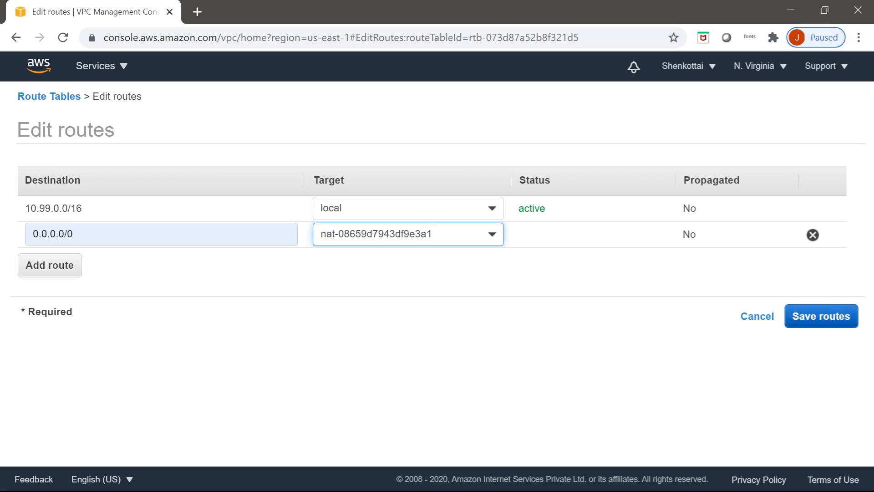
pyautogui.click(822, 316)
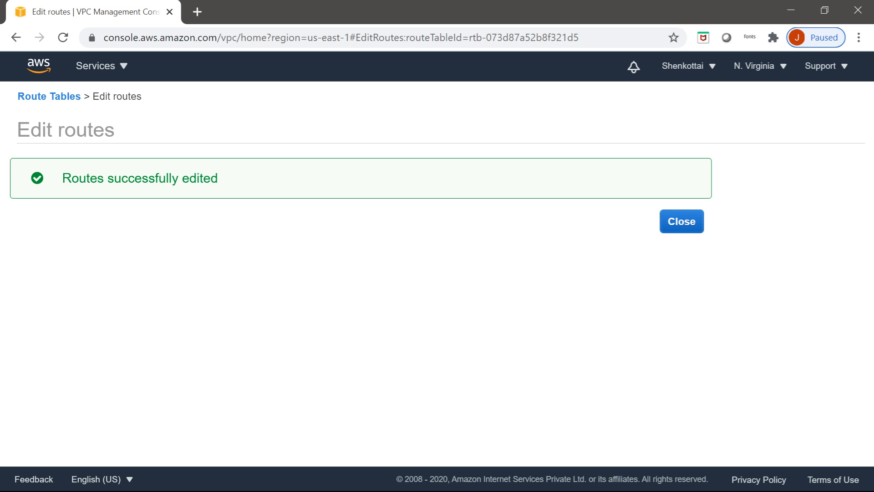
pyautogui.click(681, 221)
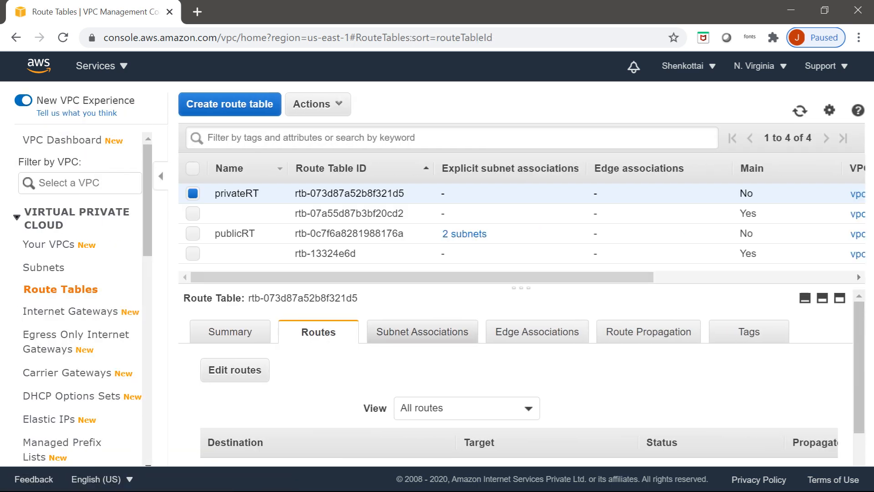
# Step: Associate the subnets db_private1, app_private2, db_private2 and app_private1 with the privateRT route table and save
pyautogui.click(422, 332)
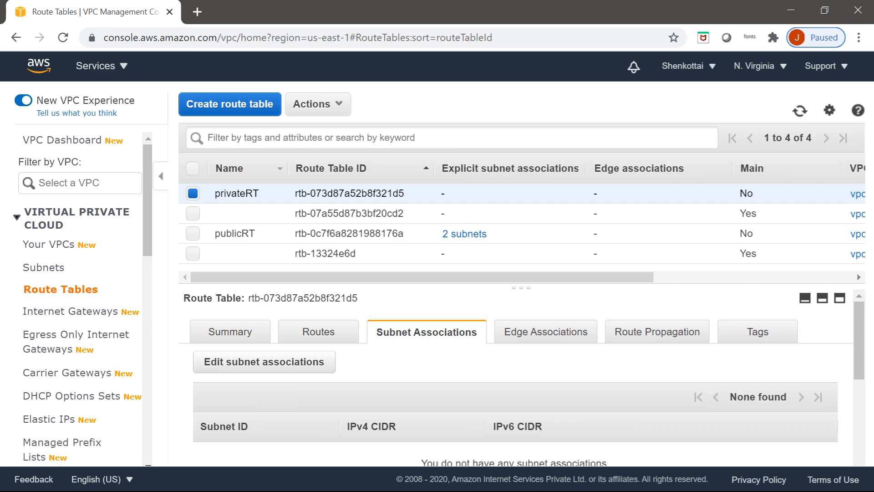
pyautogui.hotkey('alt', 'Tab')
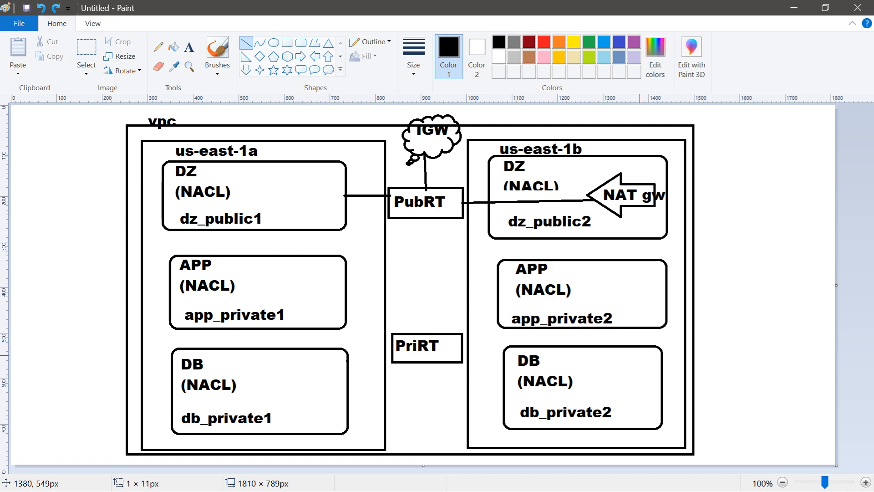
pyautogui.hotkey('alt', 'Tab')
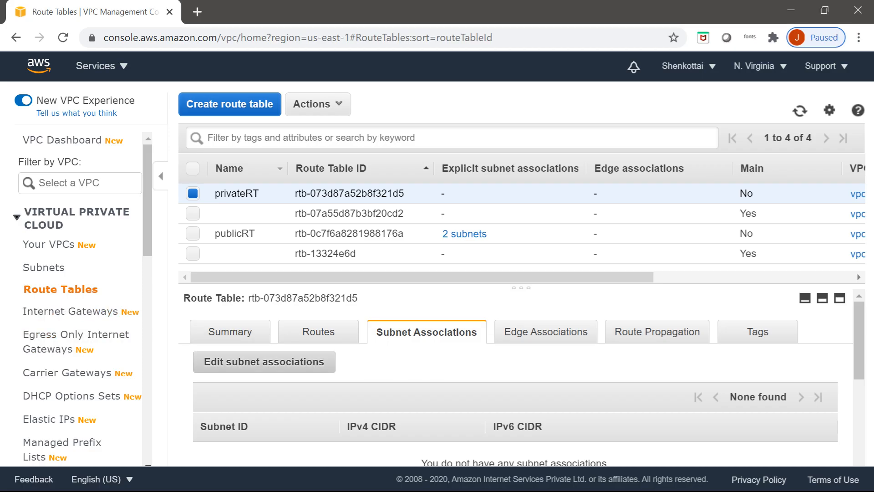
pyautogui.click(265, 362)
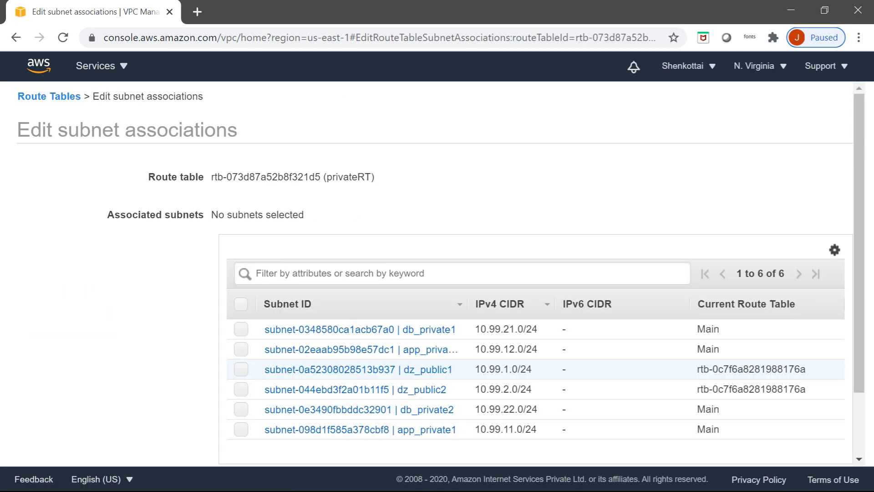
pyautogui.click(241, 329)
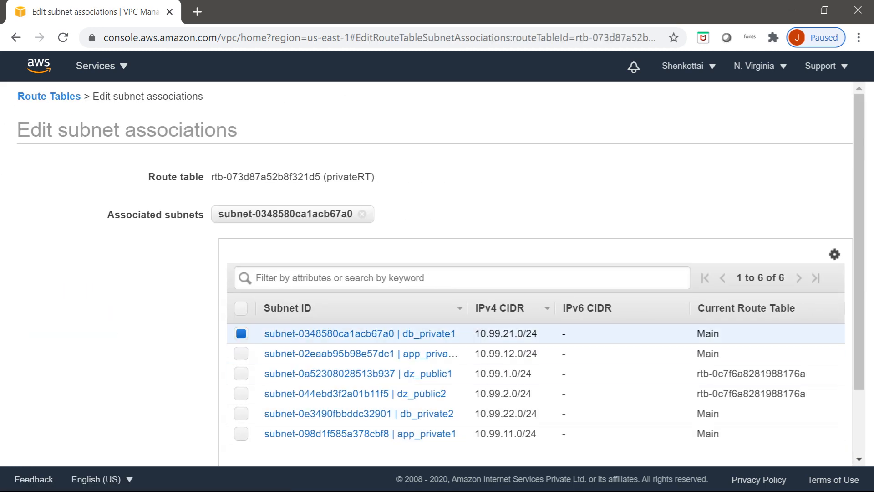
pyautogui.click(241, 353)
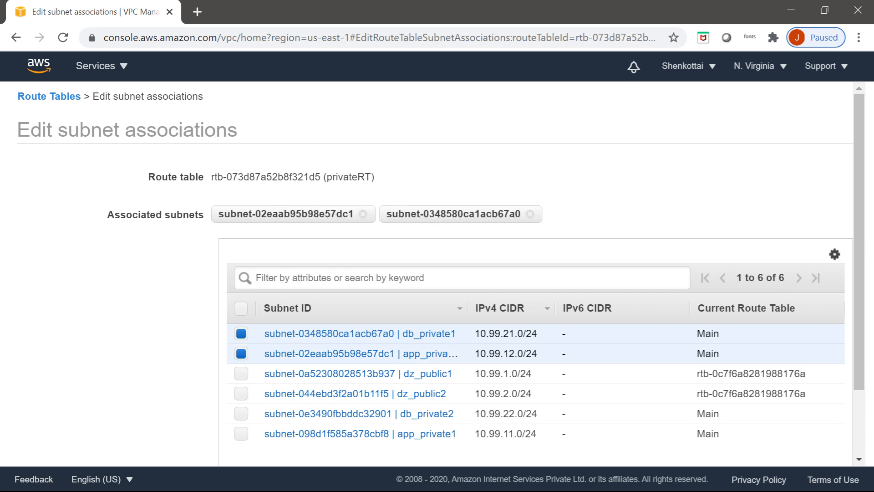
pyautogui.click(241, 413)
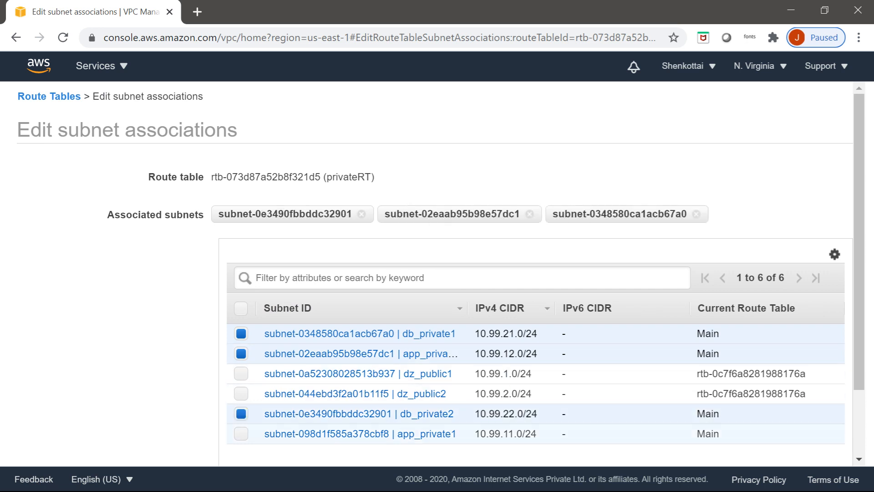
pyautogui.click(241, 433)
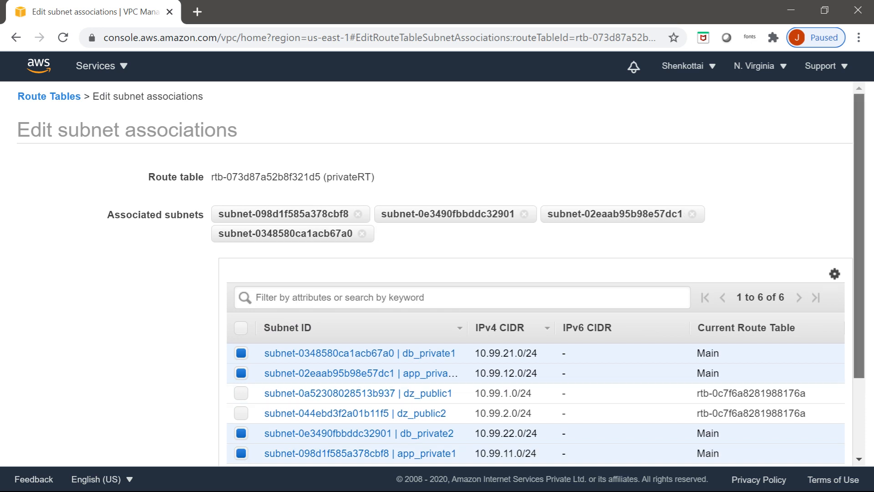
pyautogui.scroll(-3, 437, 274)
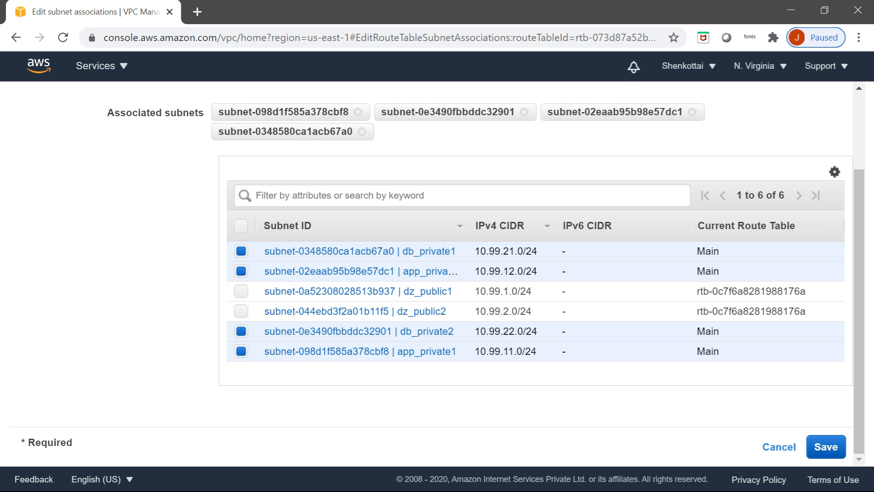
pyautogui.click(826, 446)
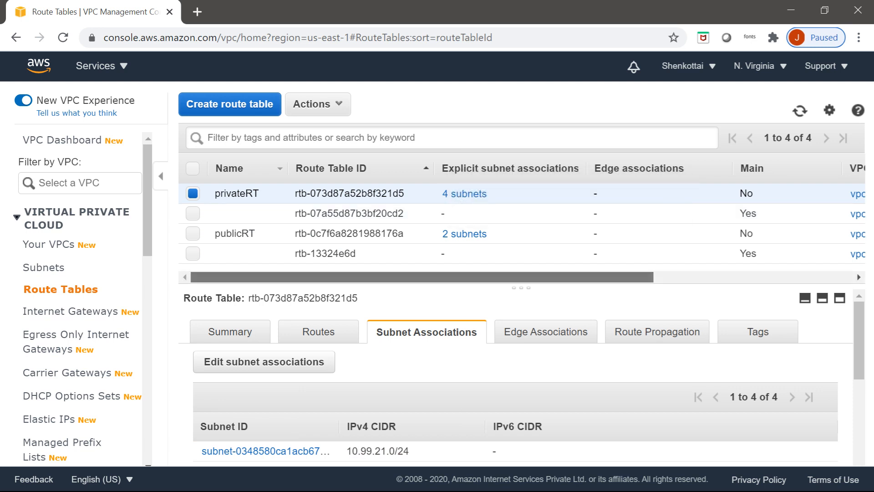
# Step: Review the VPC and subnet associations in the route table list, and switch to the network diagram in Paint
pyautogui.moveTo(422, 277); pyautogui.dragTo(622, 277)
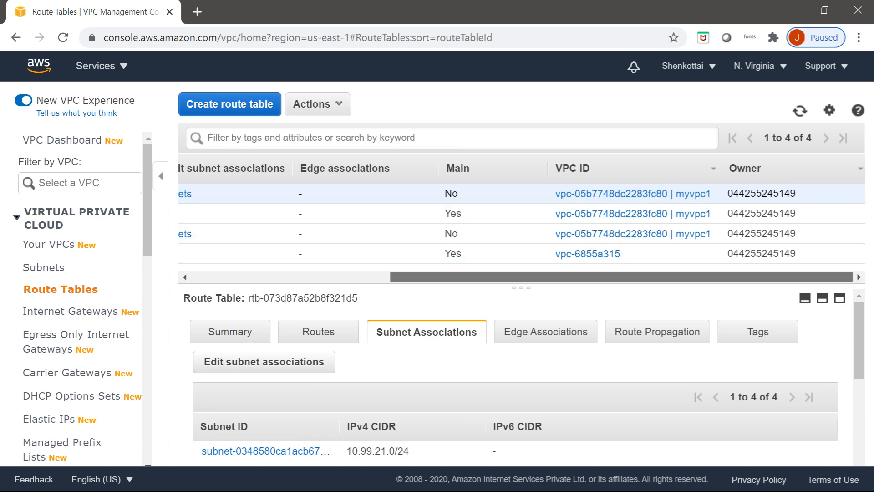
pyautogui.moveTo(622, 277); pyautogui.dragTo(422, 277)
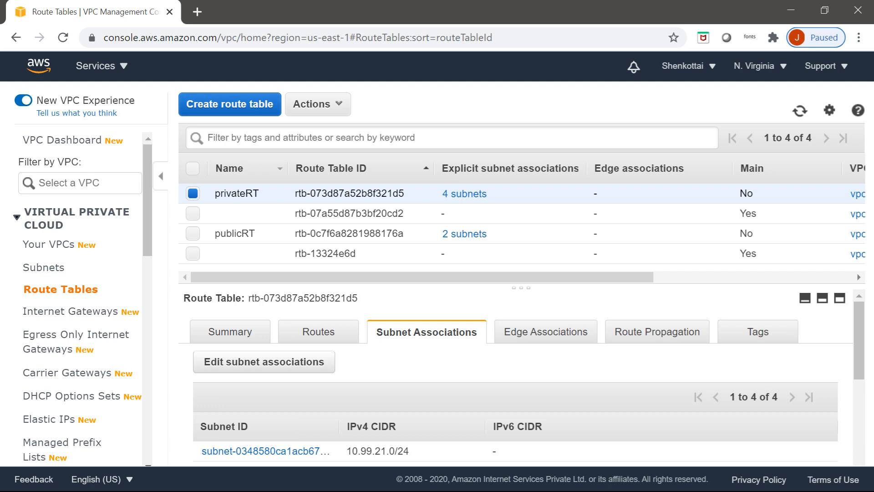
pyautogui.hotkey('alt', 'Tab')
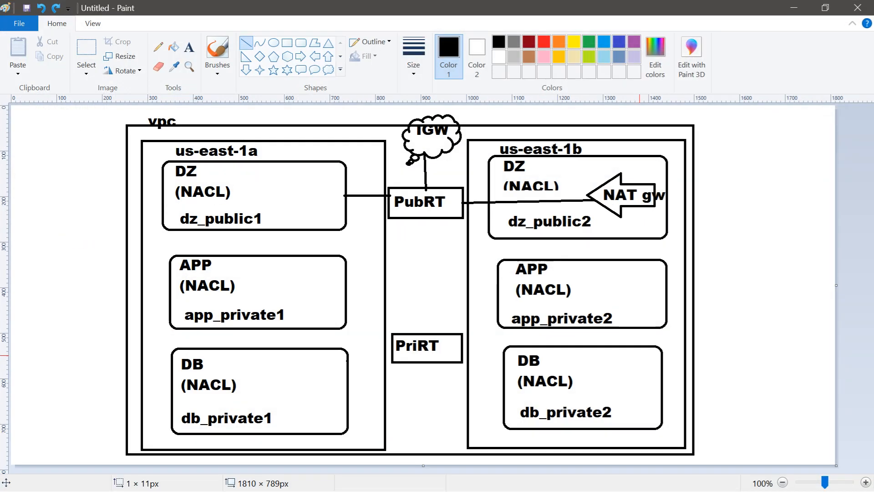
# Step: Switch back to the AWS VPC console in Chrome and open the Network ACLs list
pyautogui.hotkey('alt', 'Tab')
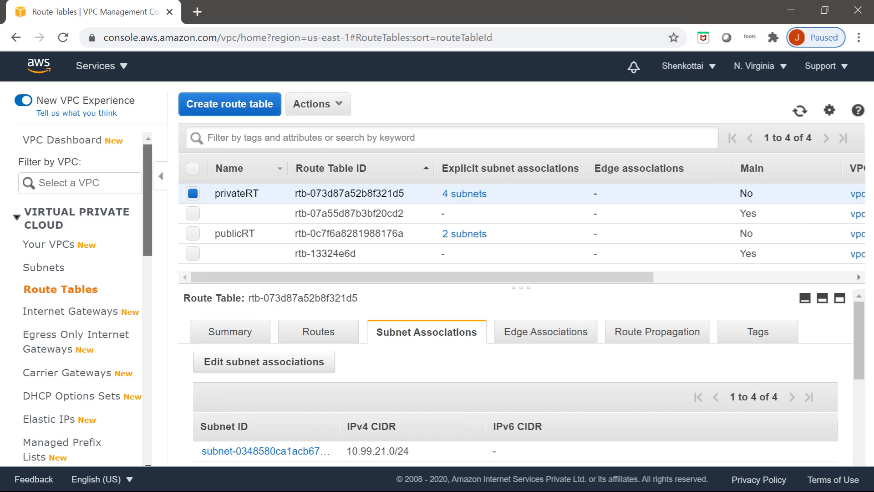
pyautogui.scroll(-1, 77, 296)
pyautogui.scroll(-4, 77, 296)
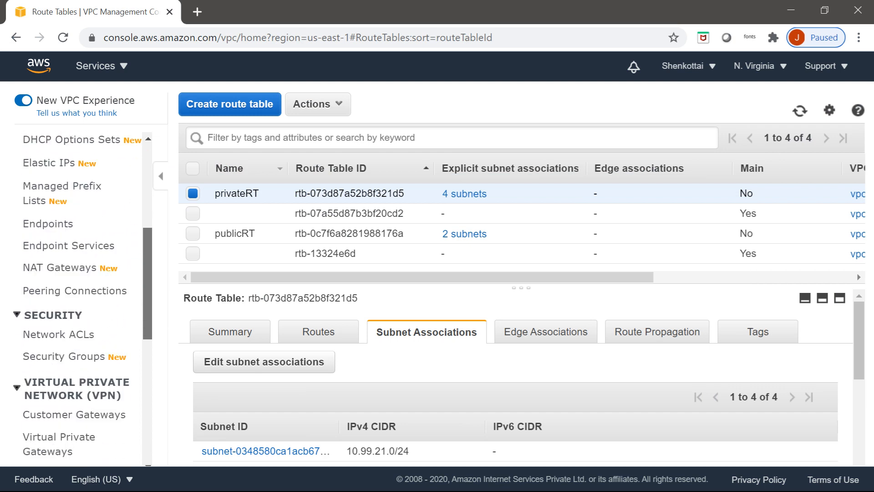
pyautogui.click(63, 304)
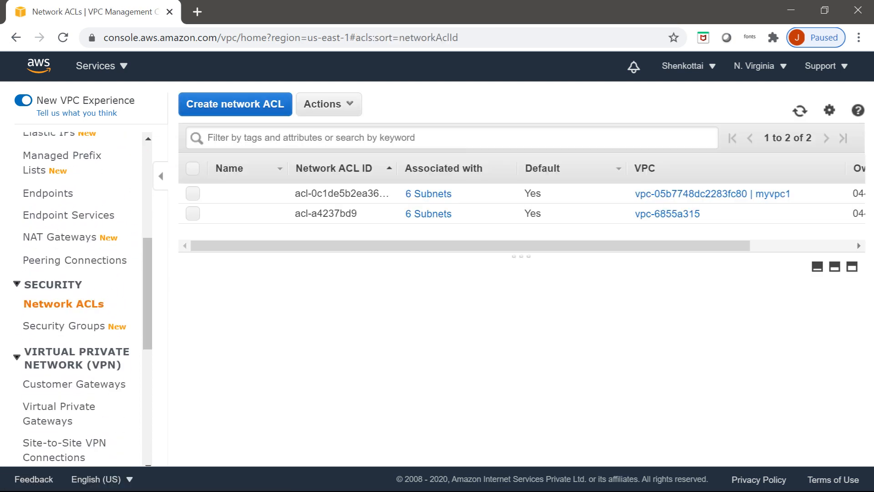
# Step: Create a network ACL named dz_nacl in the myvpc1 VPC
pyautogui.click(235, 103)
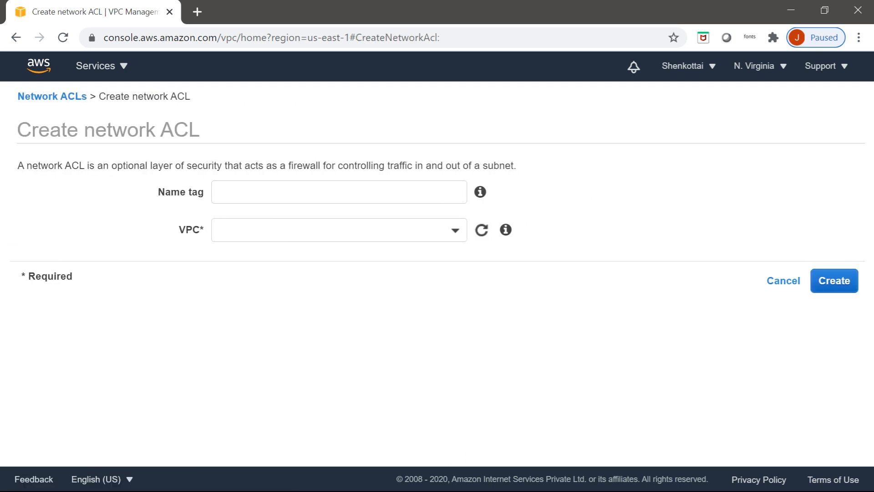
pyautogui.click(339, 192)
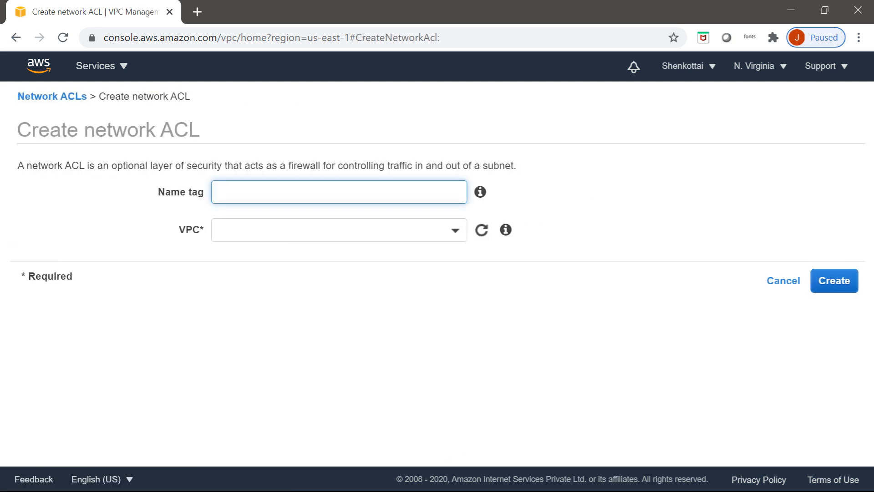
pyautogui.write('dz_nacl')
pyautogui.click(339, 230)
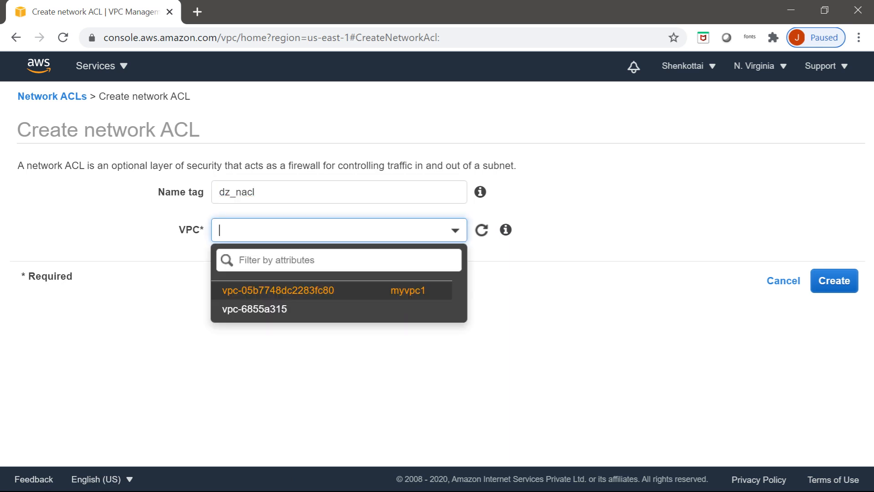
pyautogui.click(279, 291)
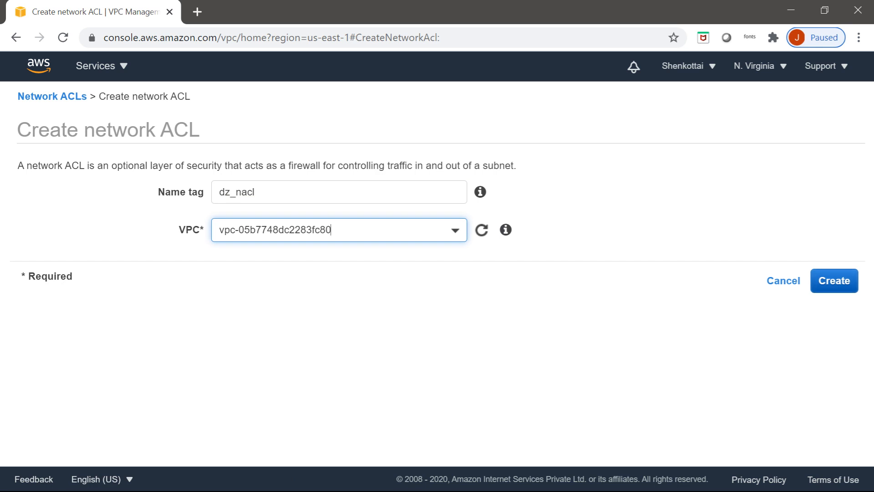
pyautogui.click(835, 281)
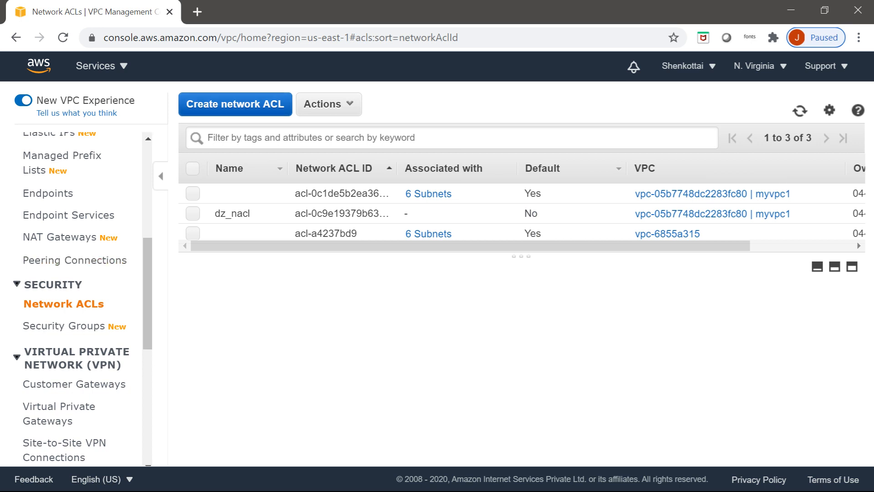
# Step: Create a second network ACL named app_nacl in the myvpc1 VPC
pyautogui.click(235, 104)
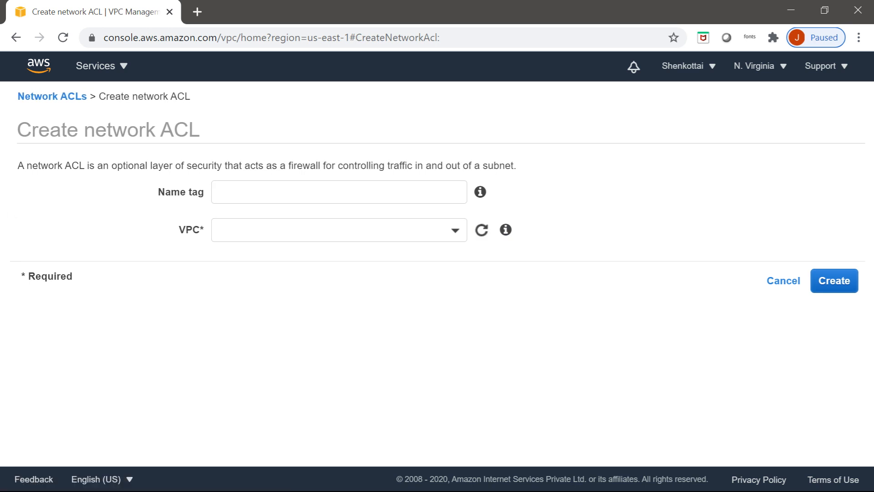
pyautogui.click(339, 191)
pyautogui.write('app')
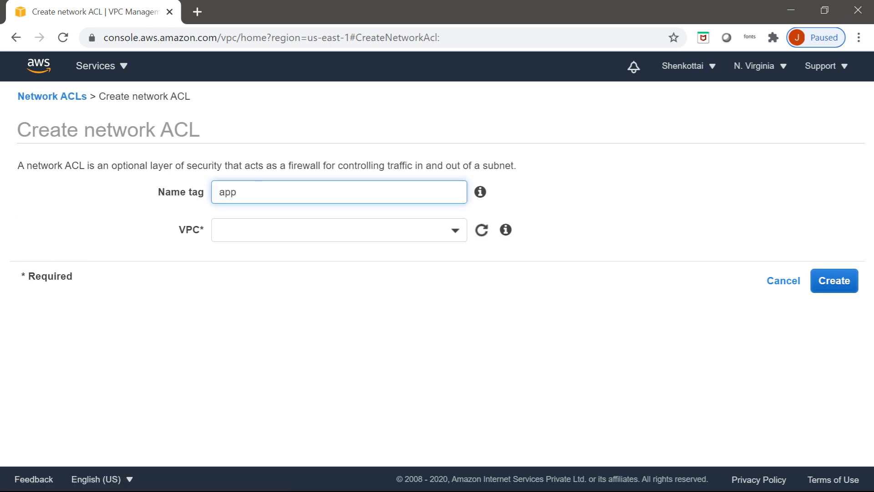
pyautogui.write('_nacl')
pyautogui.click(339, 230)
pyautogui.click(279, 290)
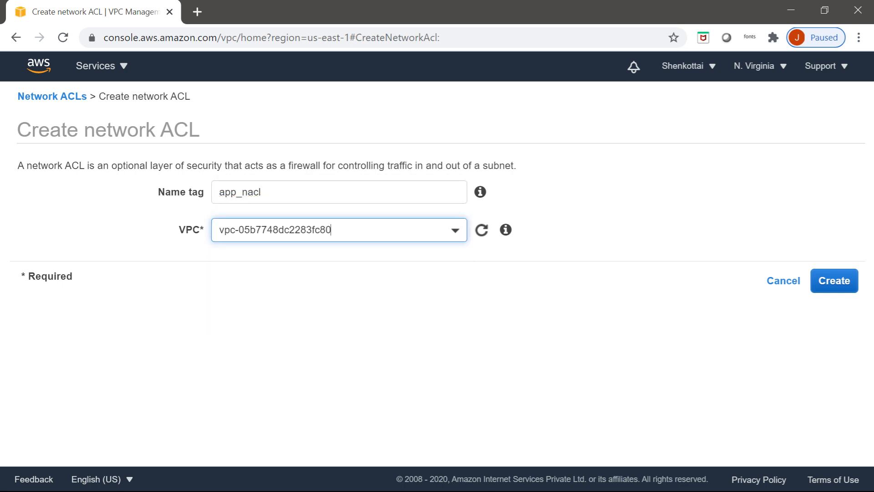
pyautogui.click(835, 281)
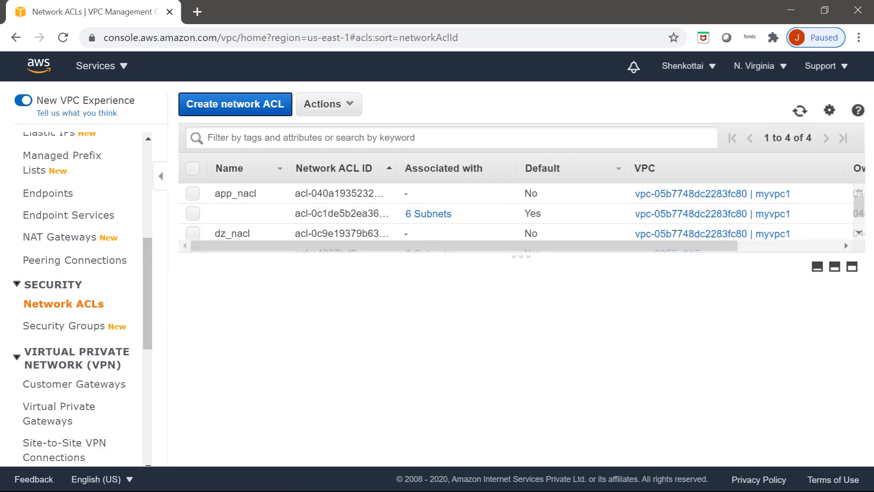
# Step: Create a third network ACL named db_nacl in the myvpc1 VPC
pyautogui.click(235, 104)
pyautogui.write('d')
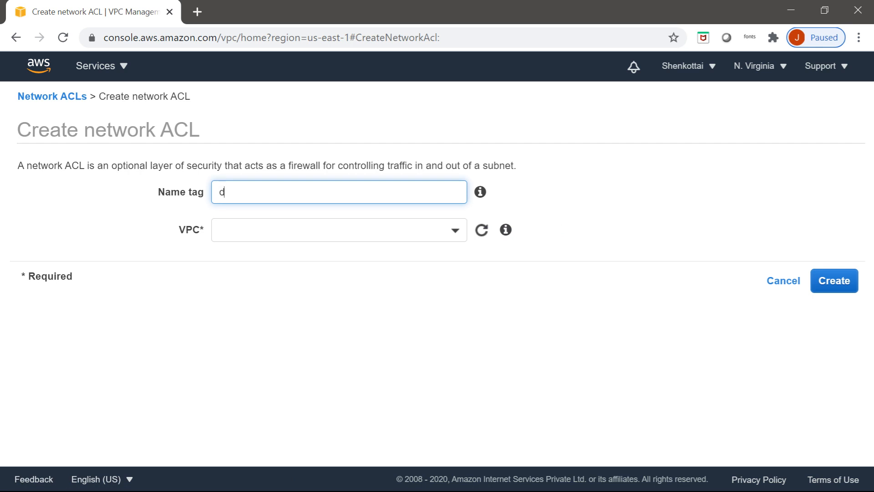
pyautogui.write('b_nacl')
pyautogui.click(339, 230)
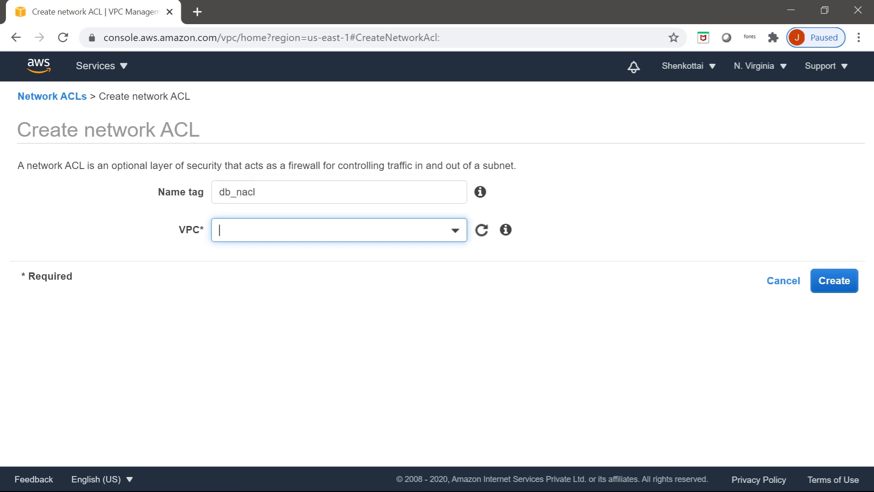
pyautogui.click(291, 290)
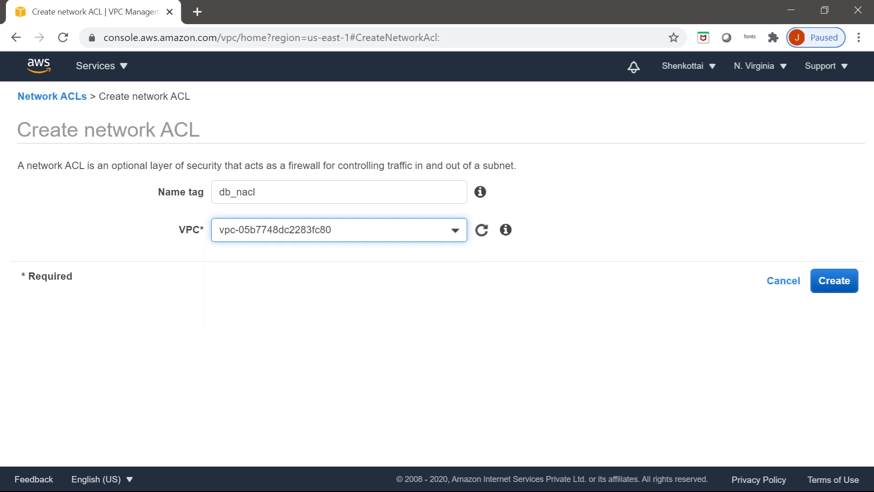
pyautogui.click(834, 281)
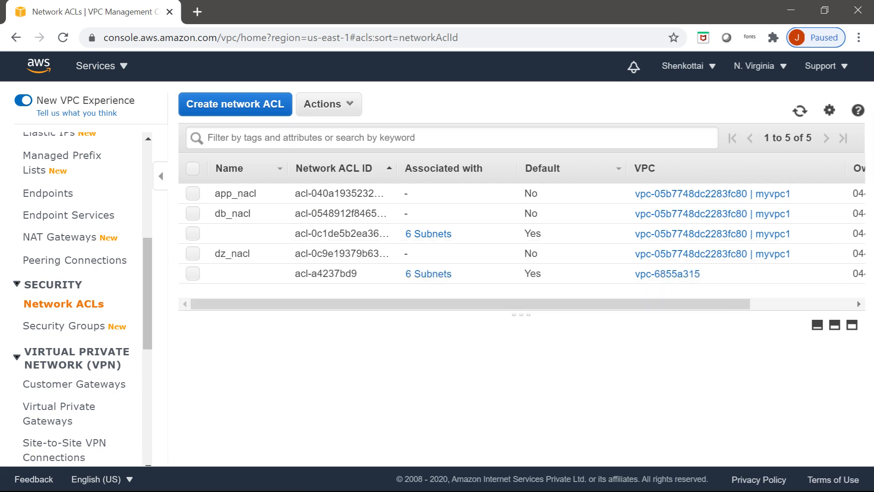
# Step: Associate the subnets dz_public1 and dz_public2 with the dz_nacl network ACL and save the associations
pyautogui.click(193, 254)
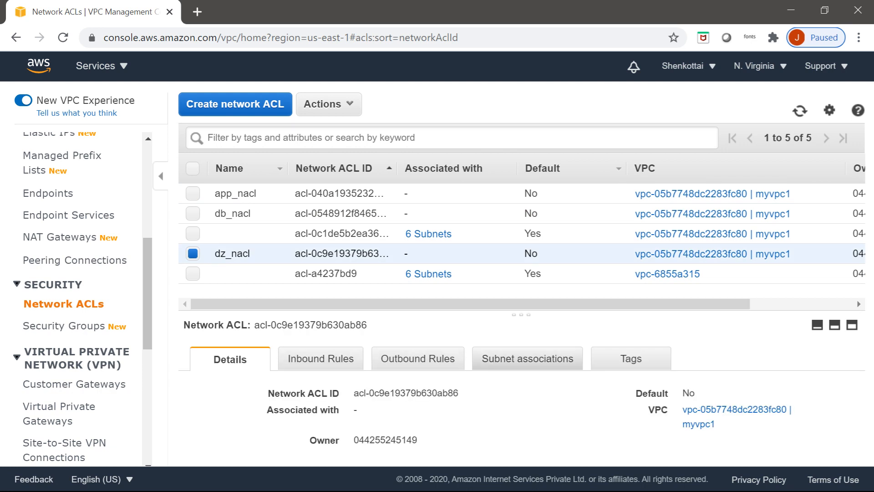
pyautogui.click(527, 359)
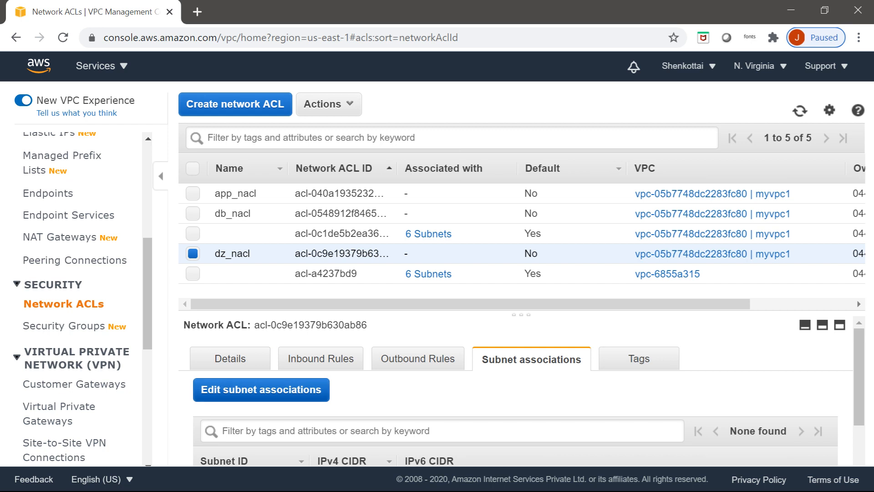
pyautogui.scroll(-2, 522, 391)
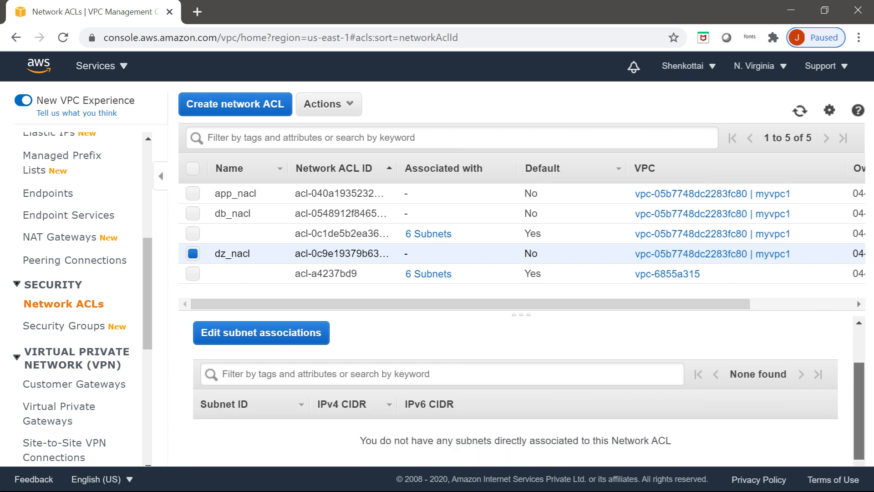
pyautogui.scroll(1, 521, 390)
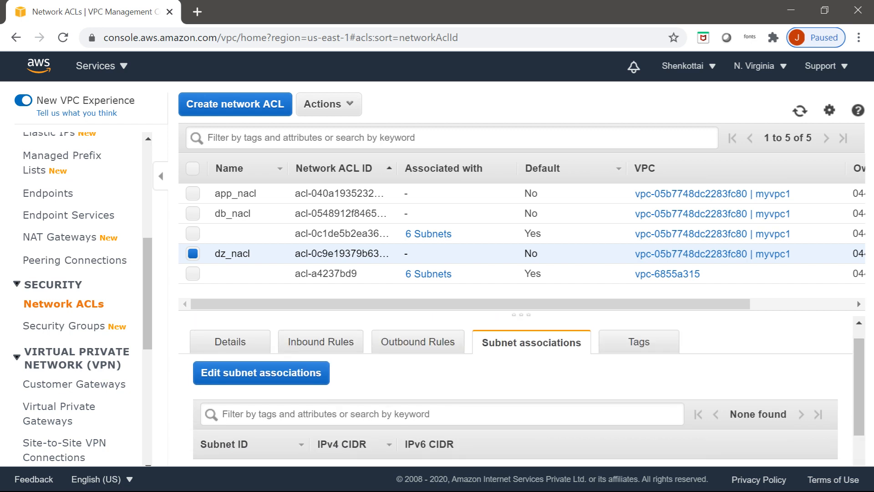
pyautogui.click(260, 373)
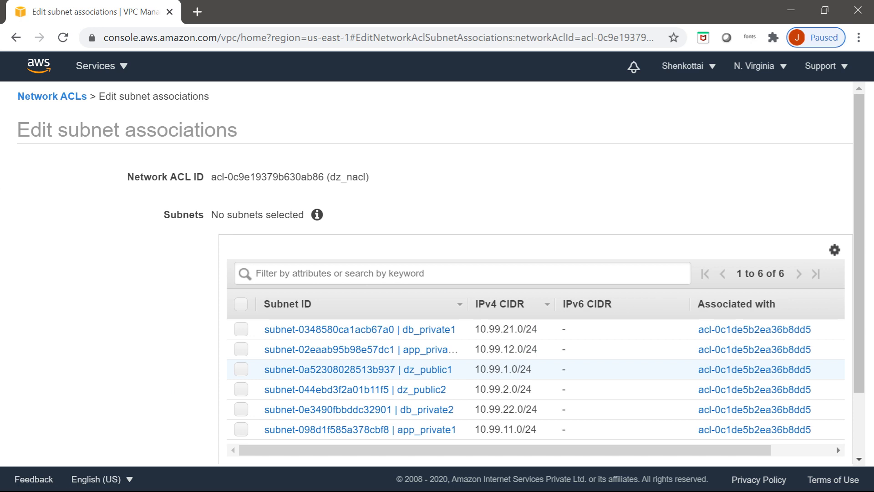
pyautogui.click(241, 369)
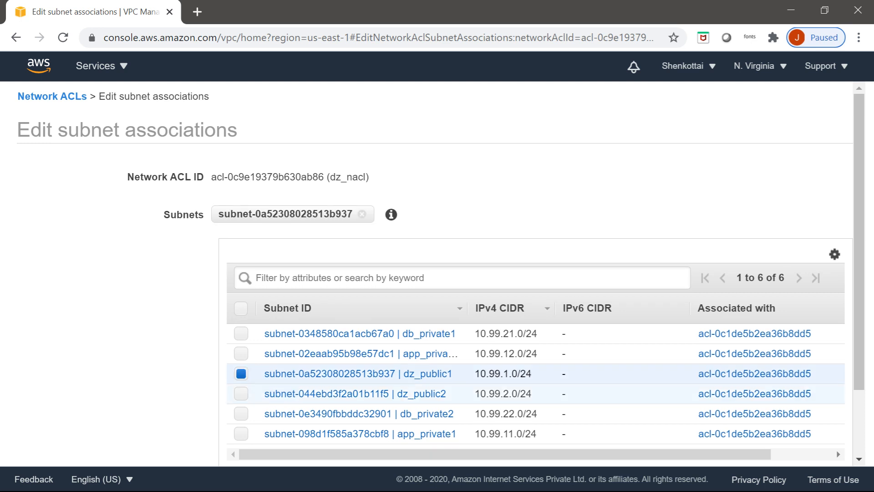
pyautogui.click(240, 394)
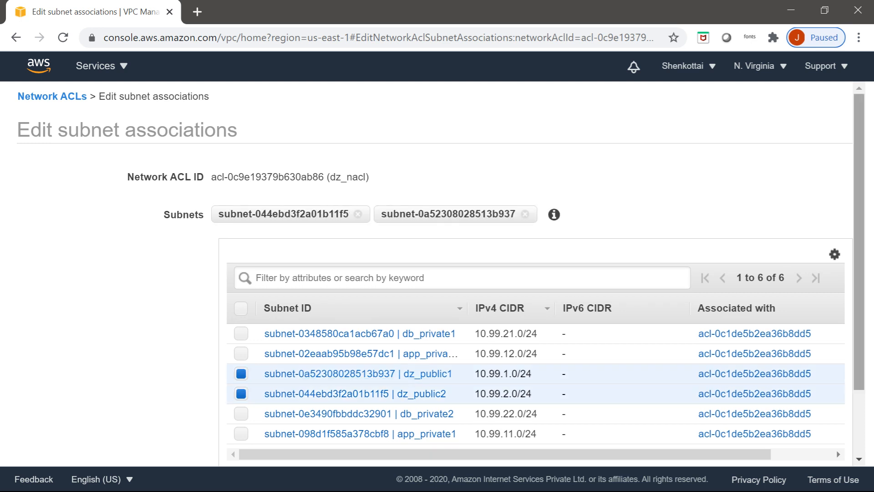
pyautogui.moveTo(859, 273); pyautogui.dragTo(859, 338)
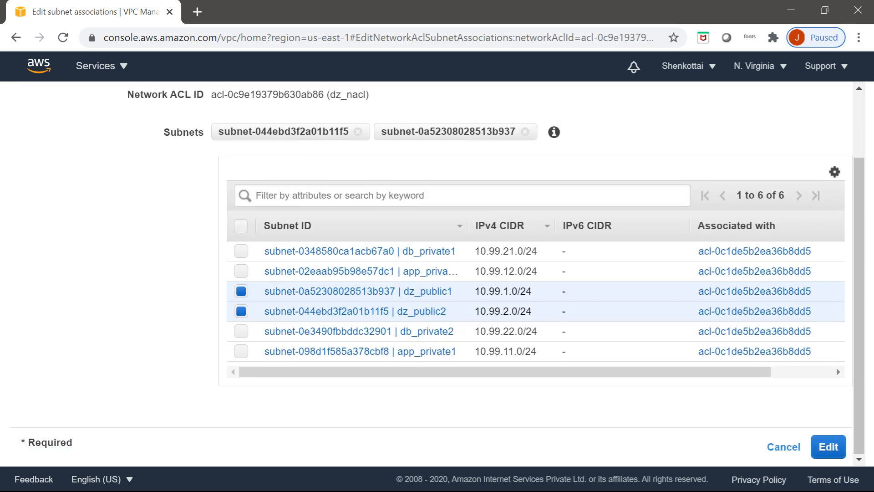
pyautogui.click(829, 446)
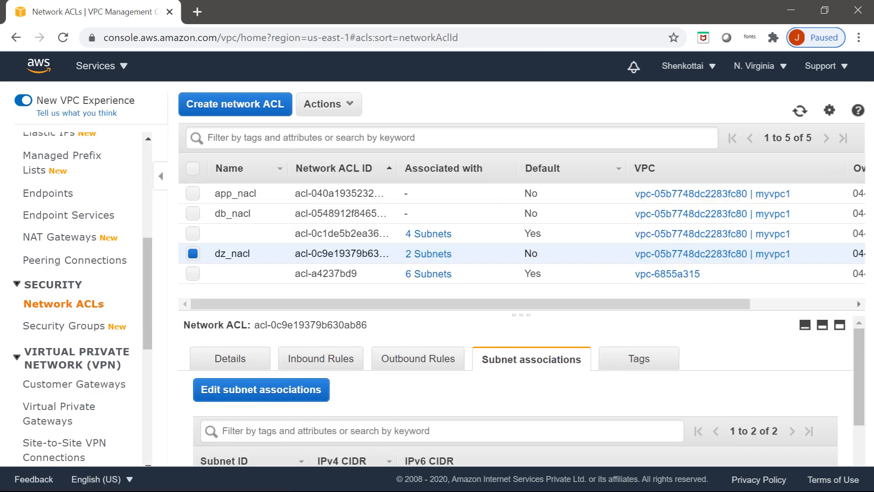
# Step: Select only app_nacl and associate the subnets app_private2 and app_private1 with it, saving the associations
pyautogui.click(193, 194)
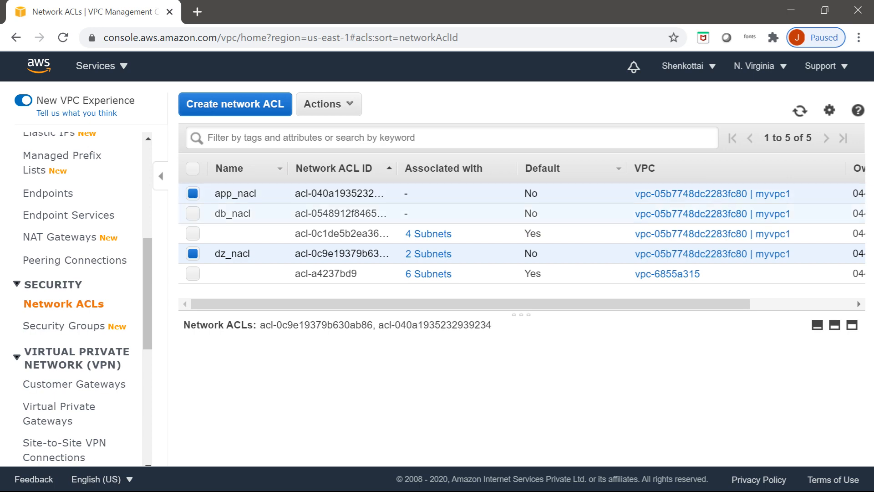
pyautogui.click(193, 253)
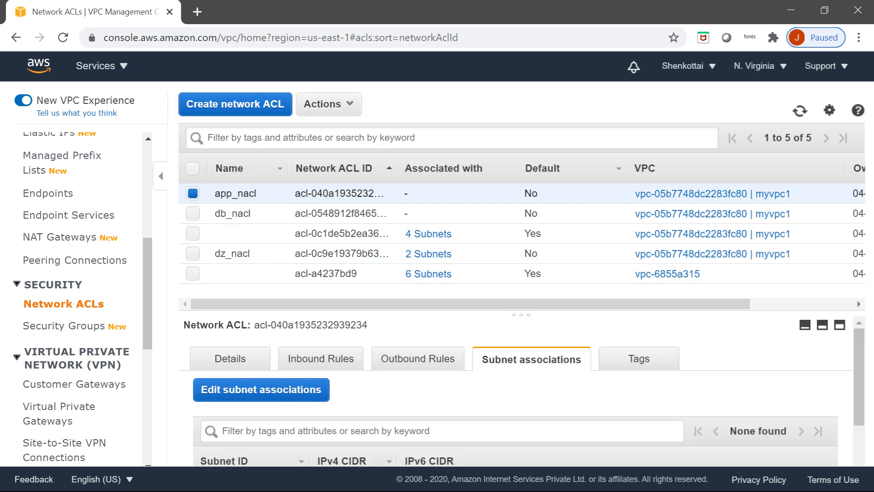
pyautogui.click(261, 390)
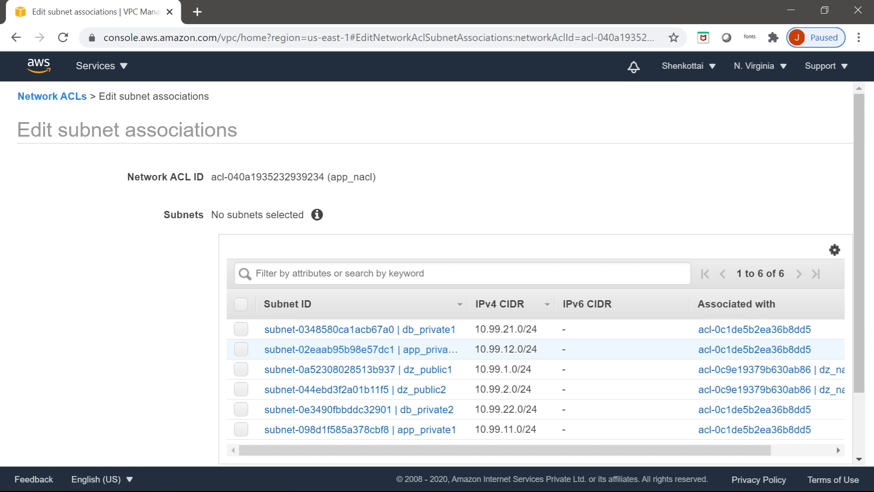
pyautogui.click(241, 349)
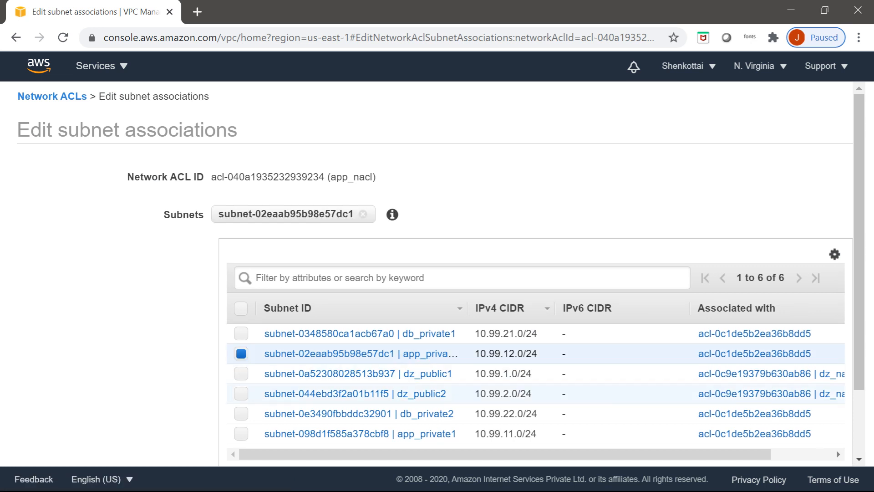
pyautogui.click(241, 433)
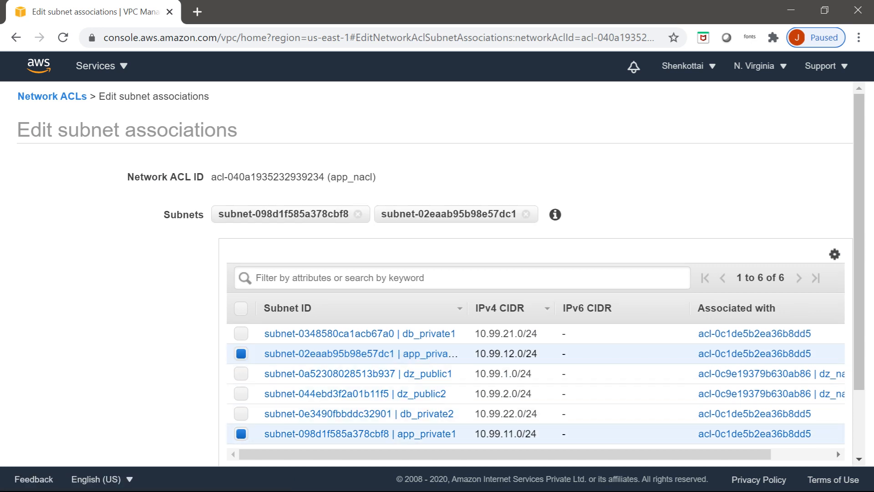
pyautogui.scroll(-2, 241, 433)
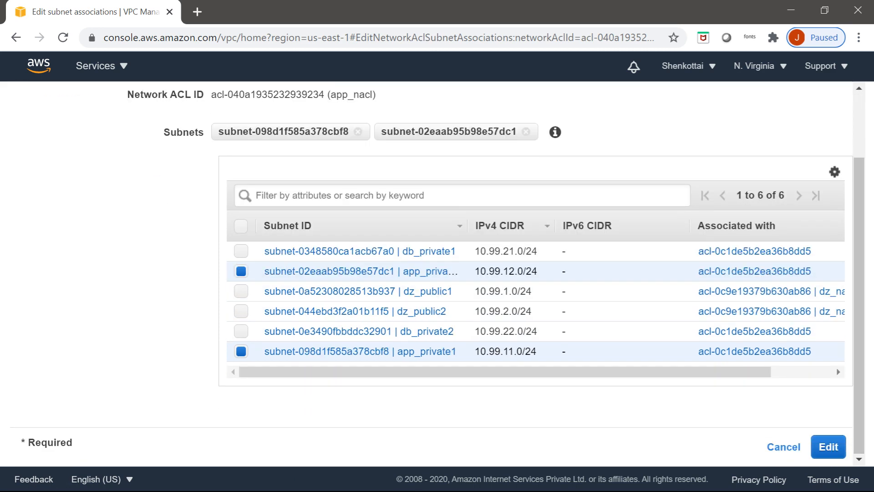
pyautogui.click(829, 447)
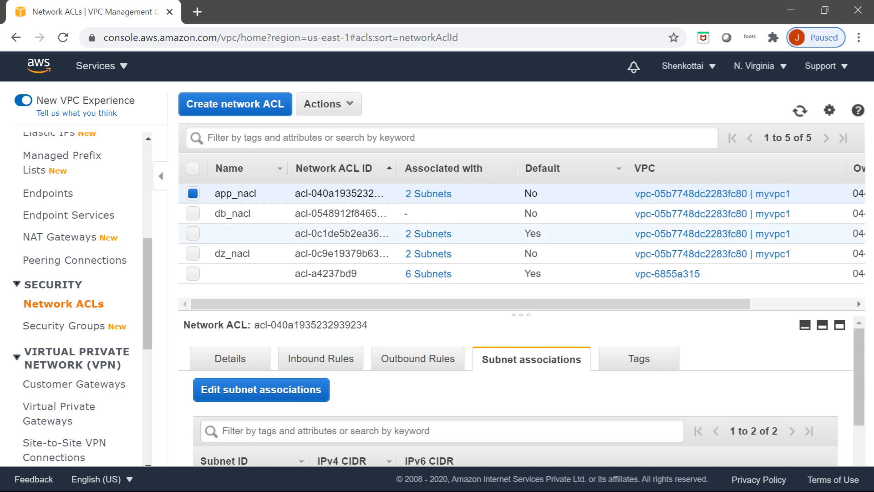
# Step: Associate the subnets db_private1 and db_private2 with the db_nacl network ACL, save, and switch to the network diagram in Paint
pyautogui.click(192, 213)
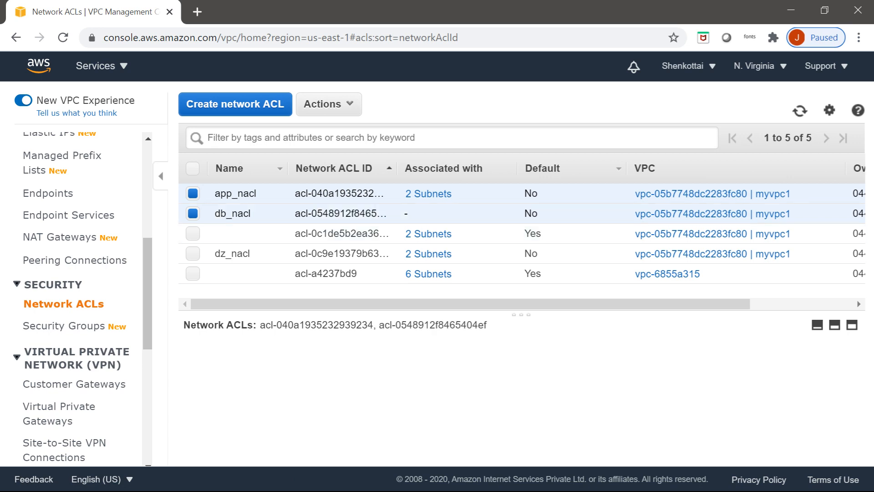
pyautogui.click(193, 193)
pyautogui.click(261, 390)
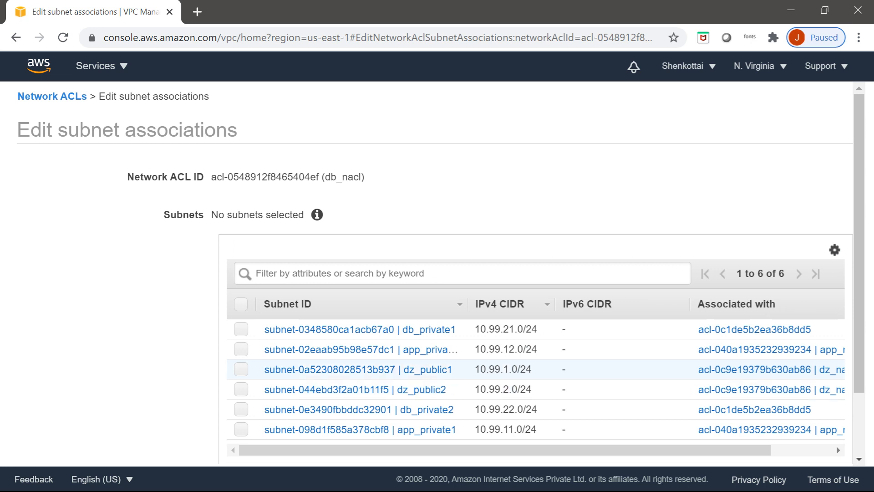
pyautogui.click(241, 329)
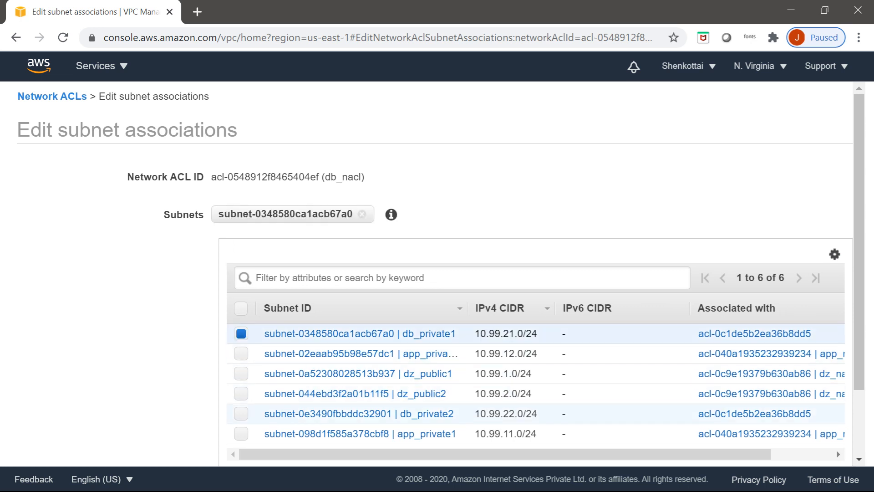
pyautogui.click(241, 414)
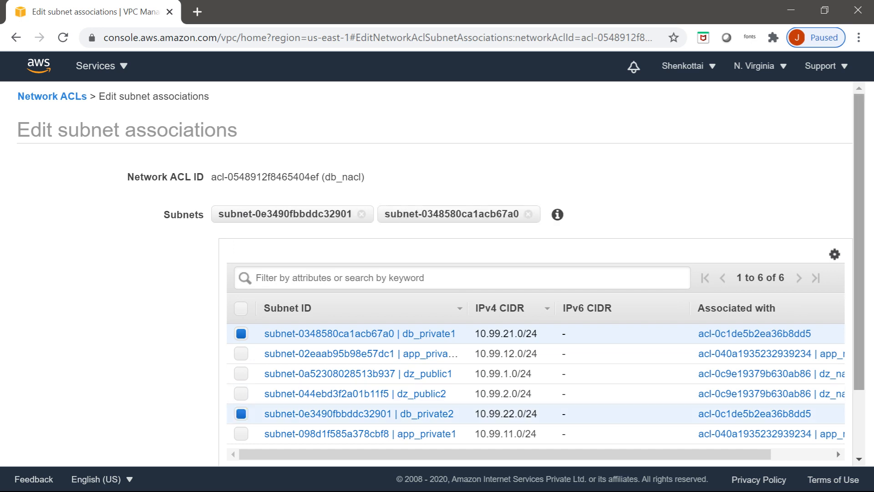
pyautogui.scroll(-2, 437, 273)
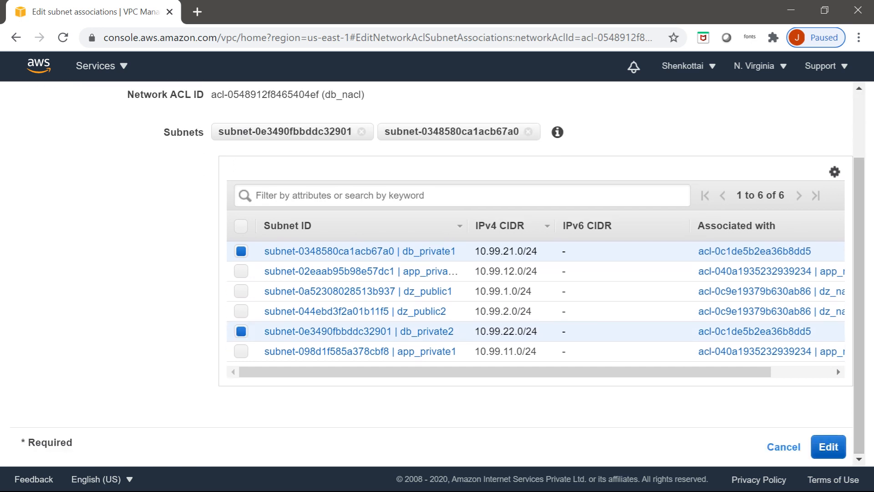
pyautogui.click(829, 447)
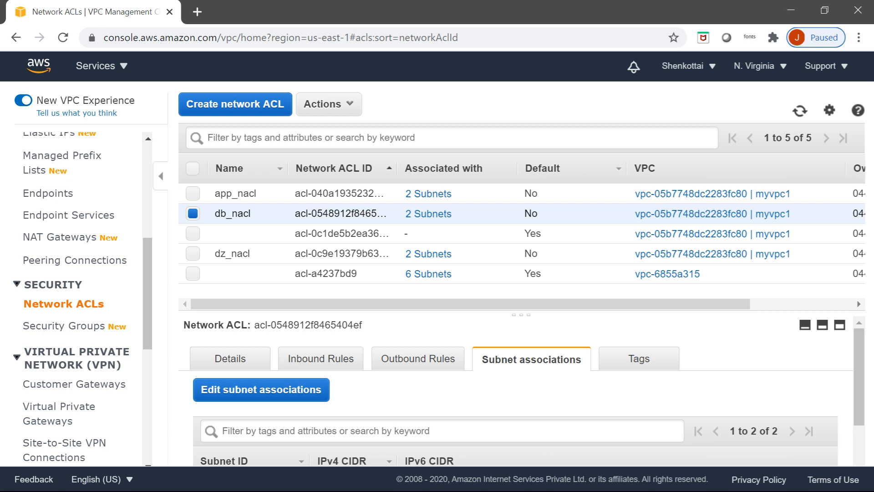
pyautogui.hotkey('alt', 'Tab')
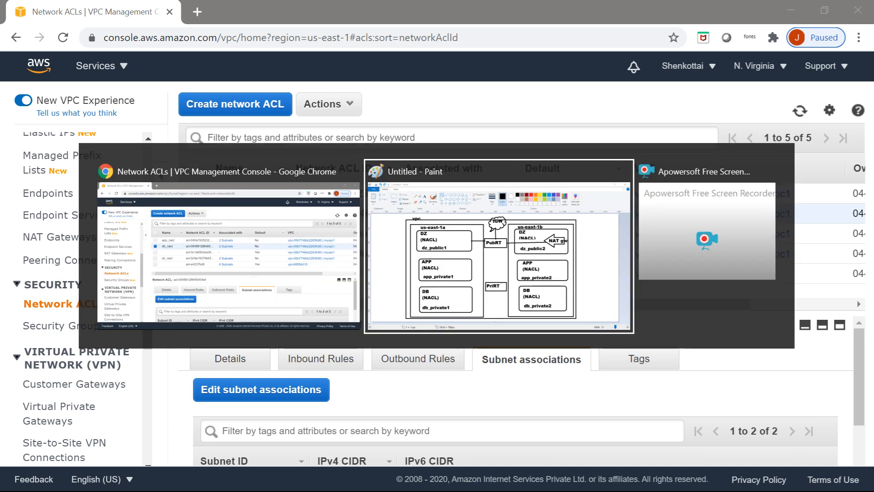